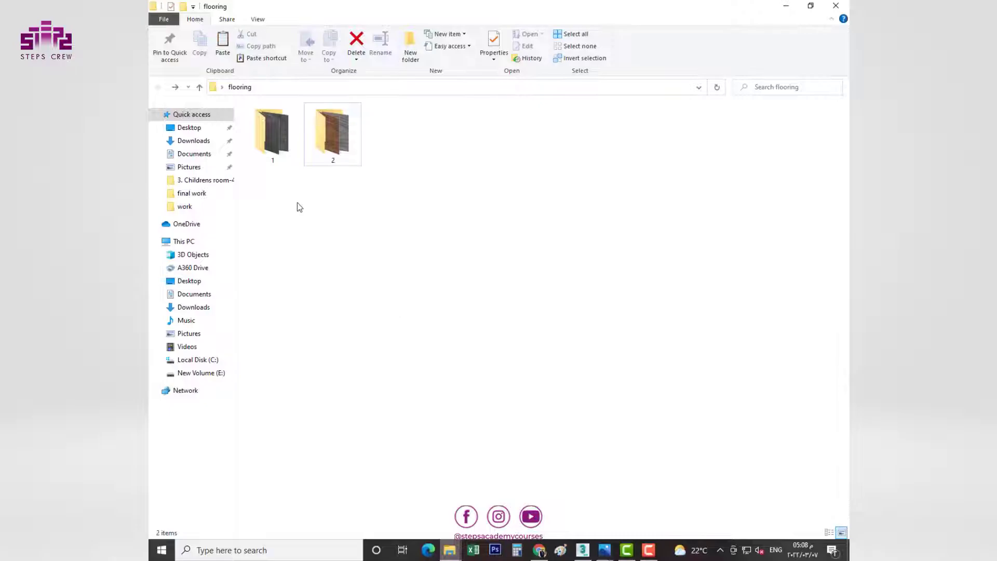
Open folder 2 and view the Lincoln nut 490-70-1 plank texture in Photos.
double_click(332, 133)
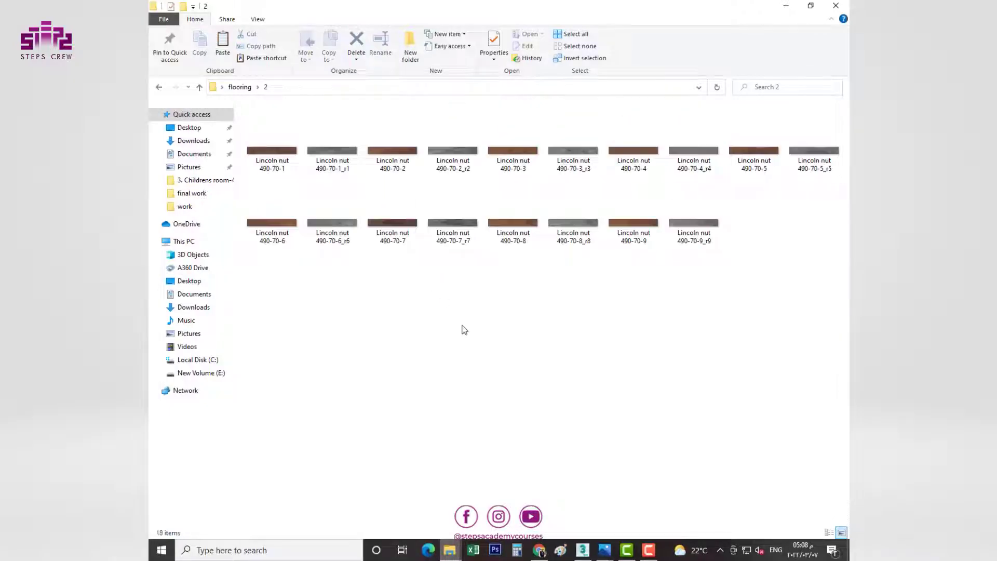
click(274, 161)
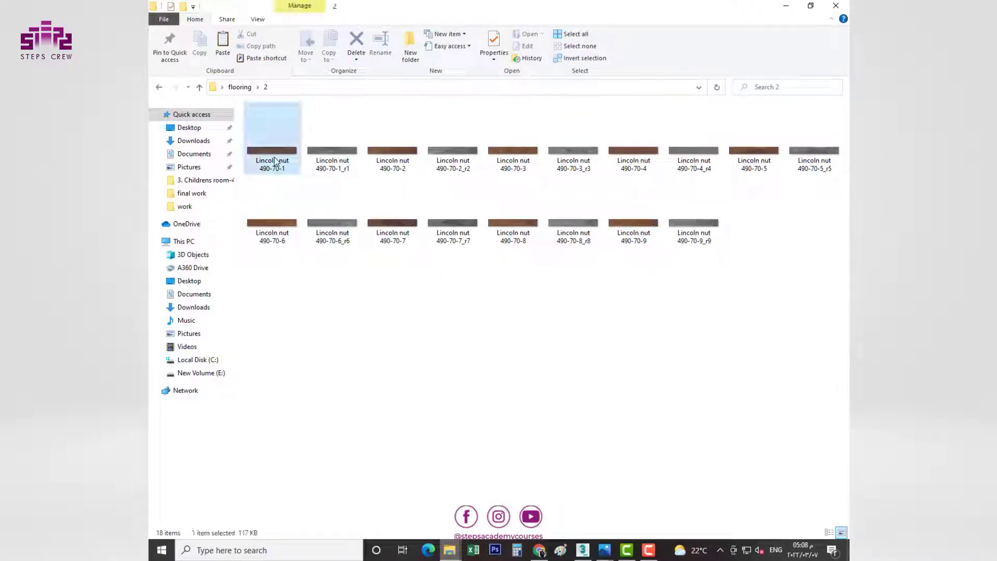
double_click(275, 161)
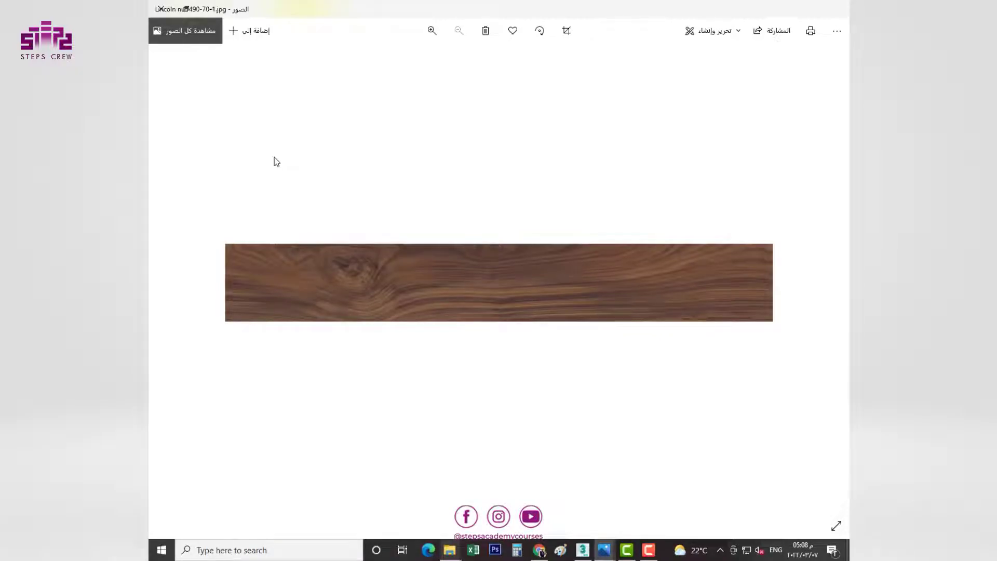
Page through the brown and grey Lincoln nut textures up to 490-70-9, then close Photos.
key(Right)
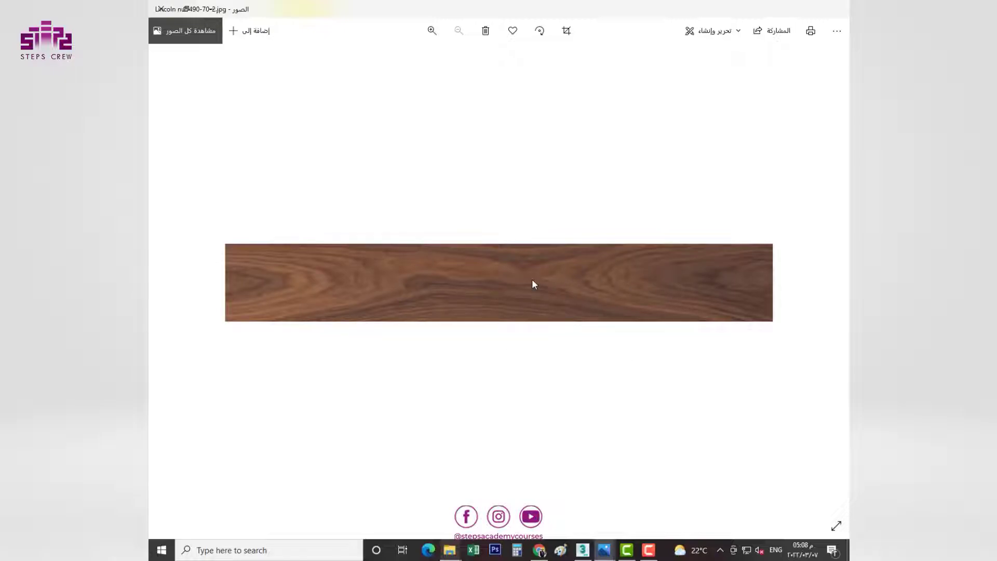
key(Right)
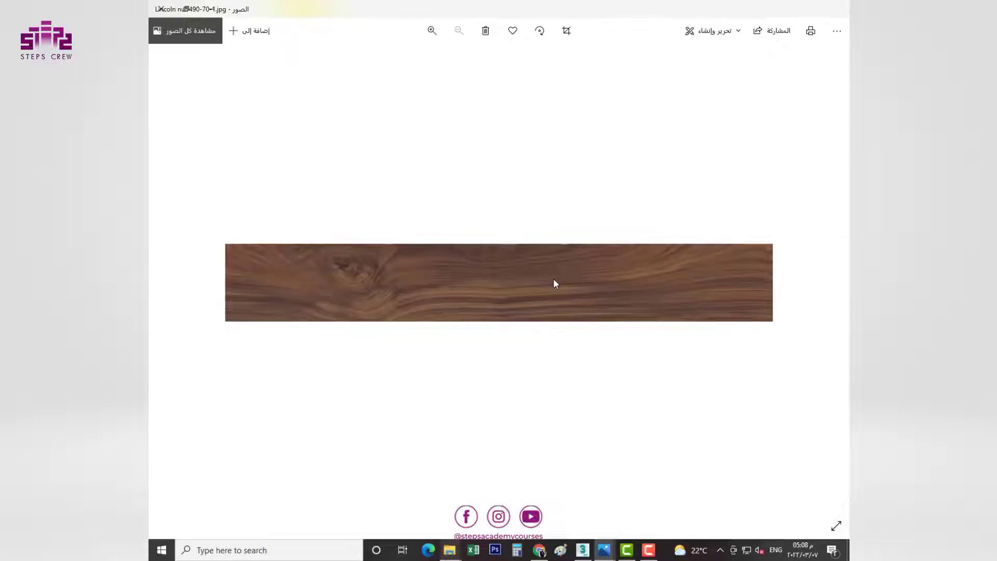
key(Right)
key(Right)
key(Right)
key(Right)
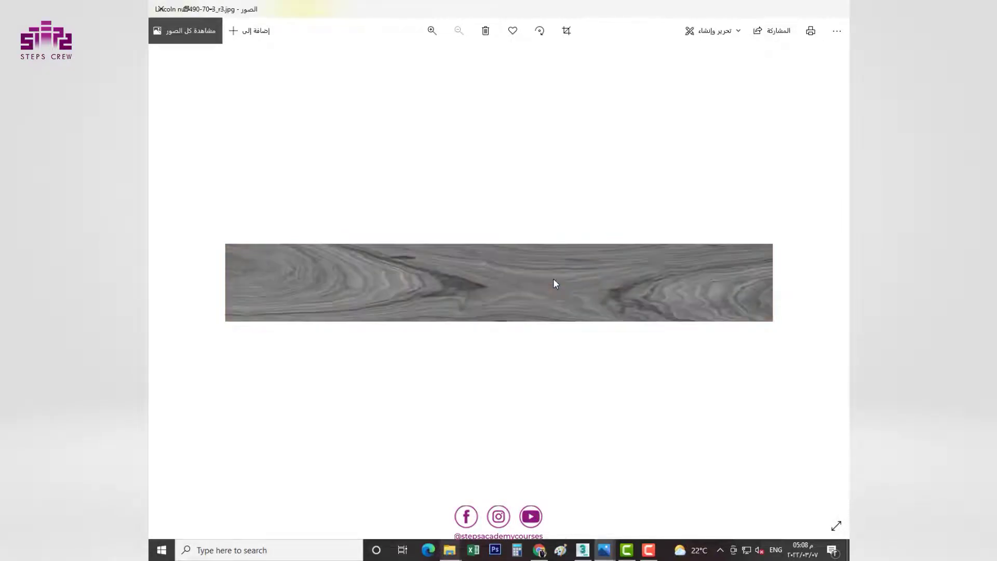
key(Right)
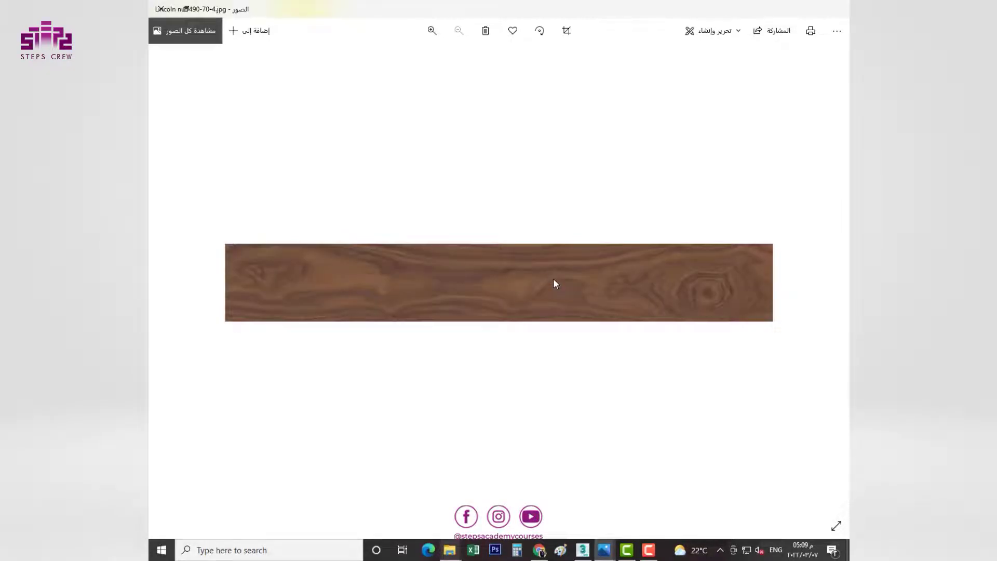
key(Right)
key(Right)
key(Right)
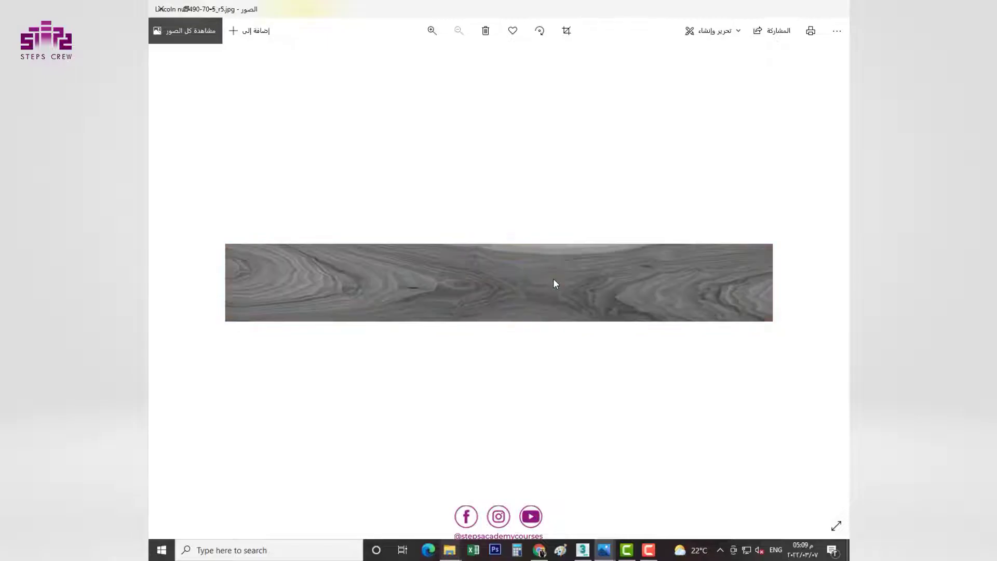
key(Right)
key(Right)
key(Right)
key(Right)
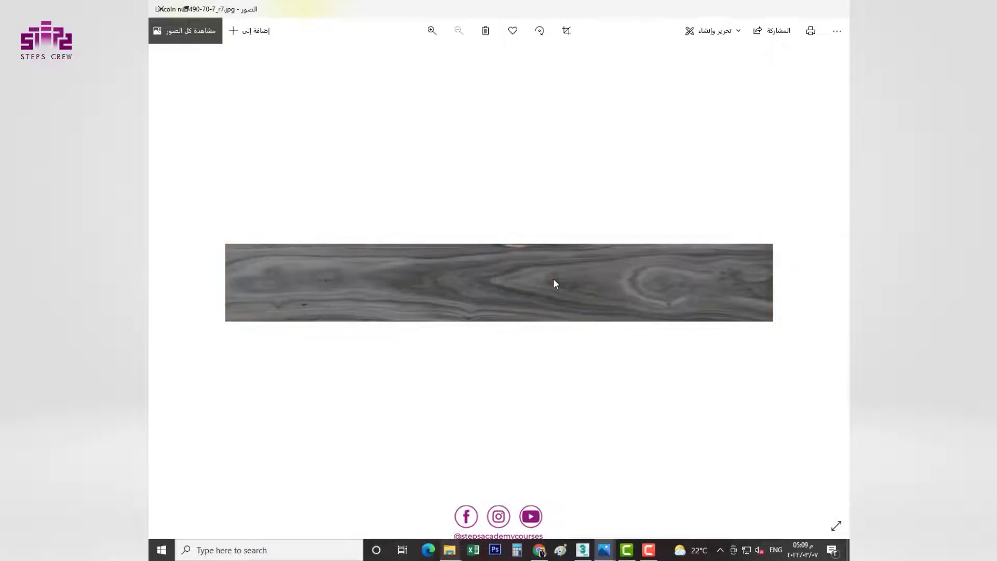
key(Right)
key(Right)
key(Right)
key(Right)
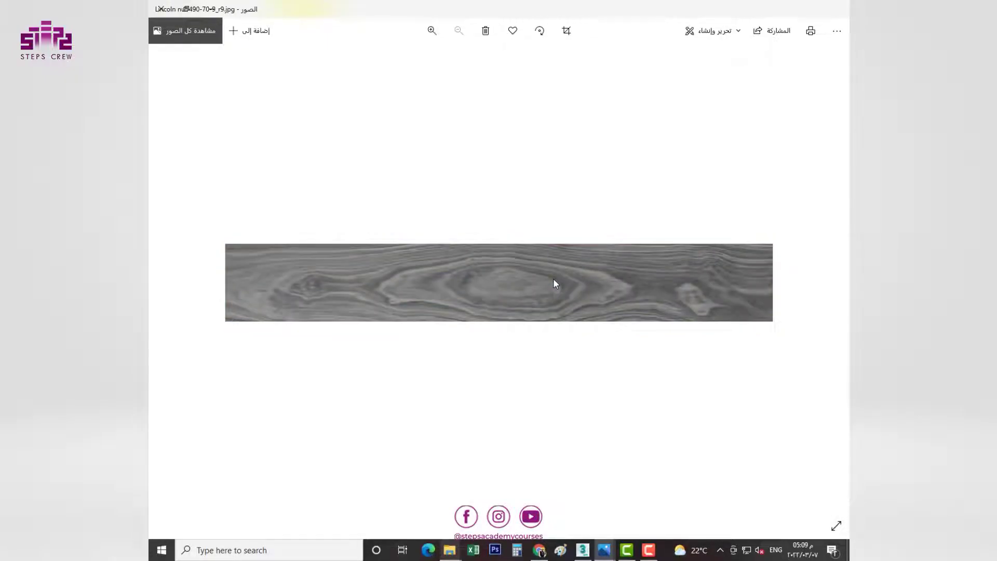
key(Right)
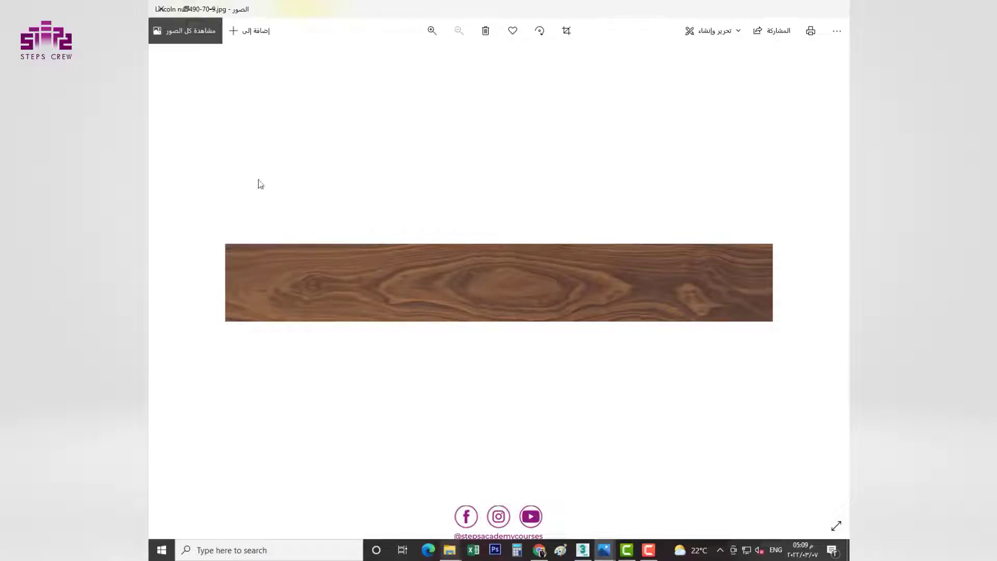
click(160, 9)
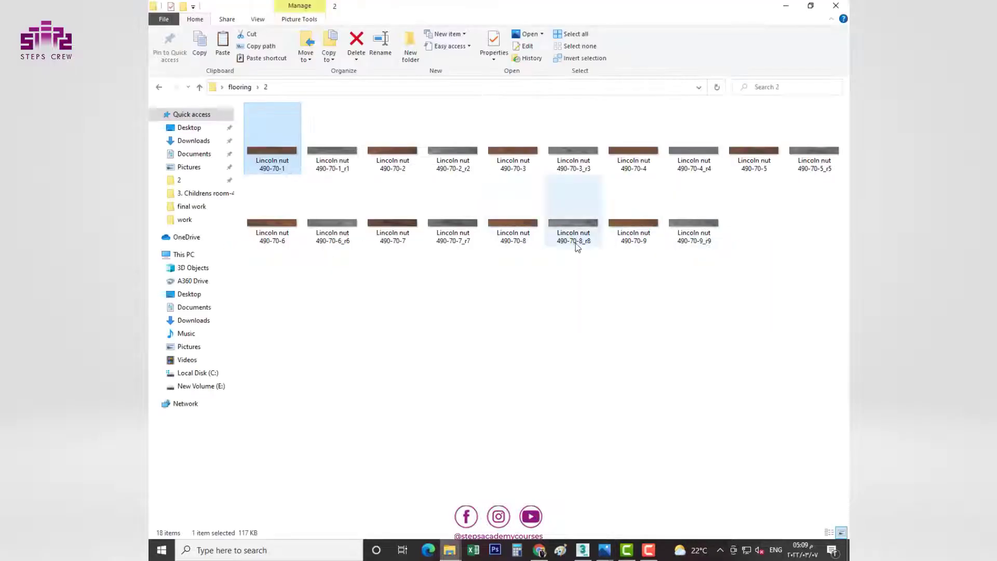
Clear the file selection and return to the Krono Original room visualiser in Chrome.
click(653, 361)
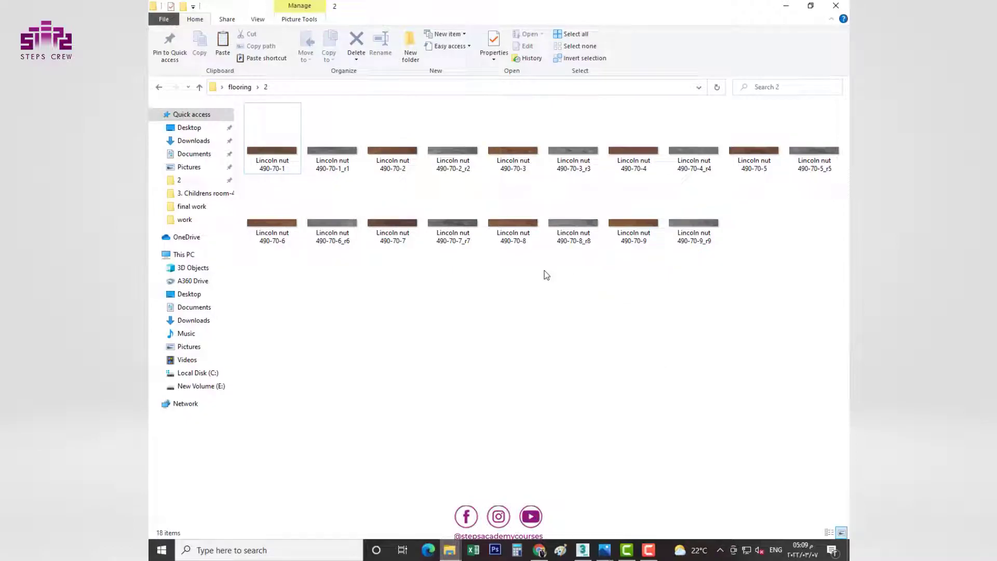
click(543, 549)
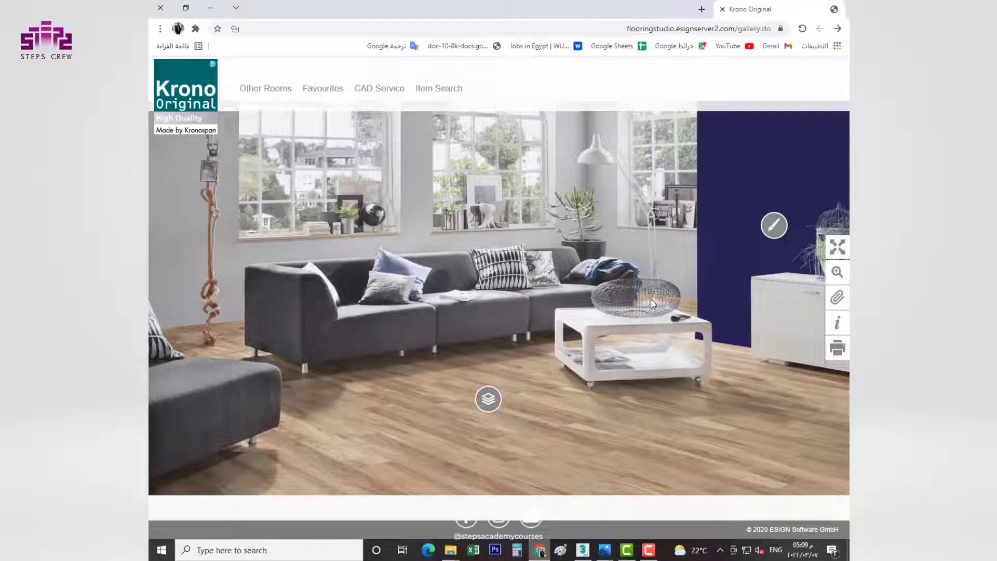
Try a grey plank floor, then a brown plank floor, in the room.
click(488, 401)
scroll(540, 283, down, 5)
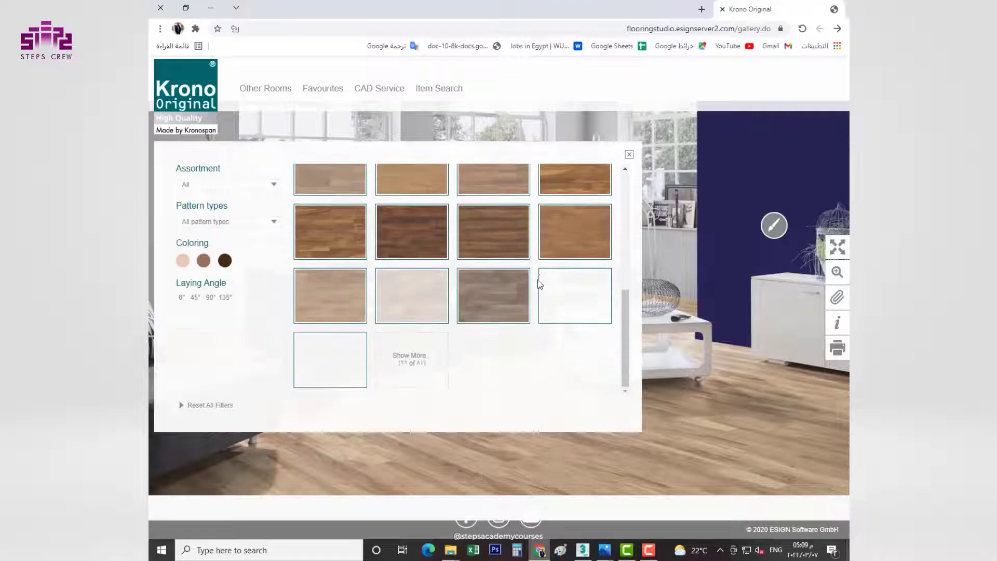
scroll(475, 336, up, 5)
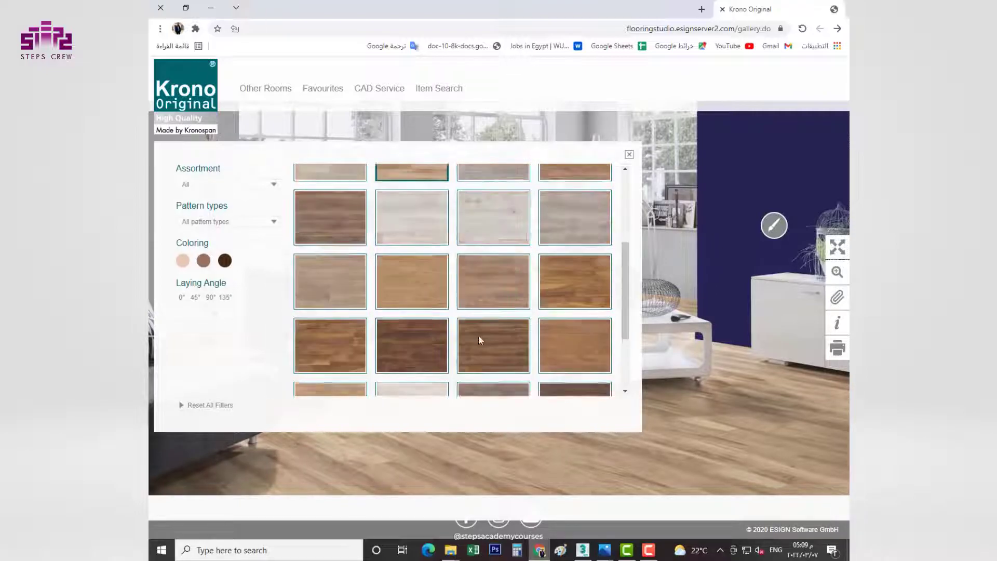
scroll(493, 338, down, 1)
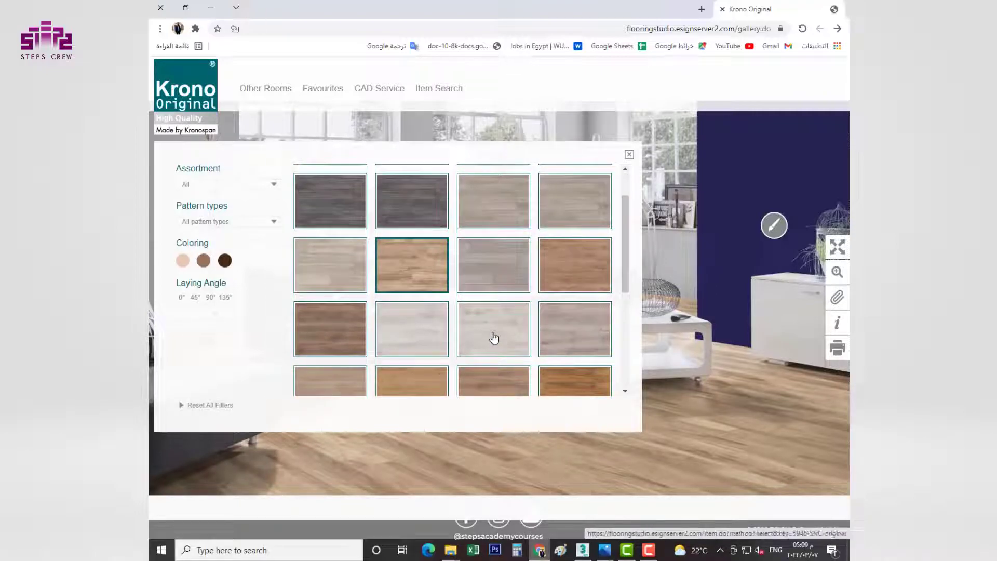
scroll(494, 338, up, 1)
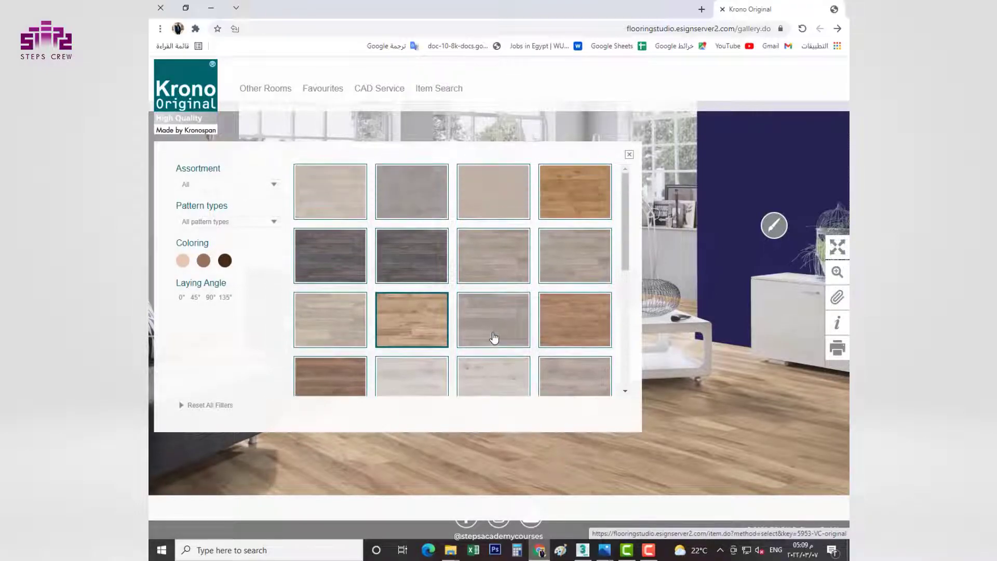
click(584, 256)
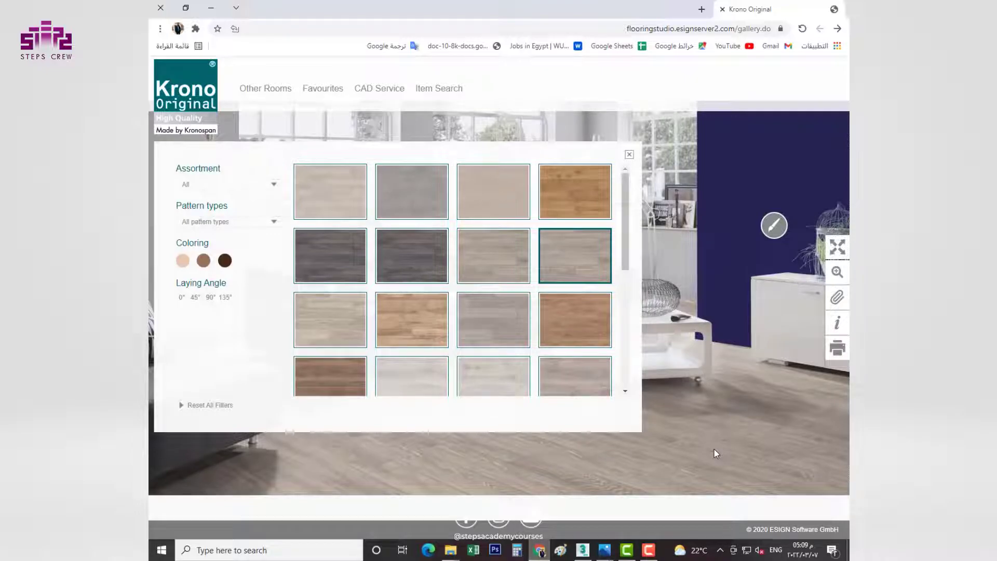
click(585, 330)
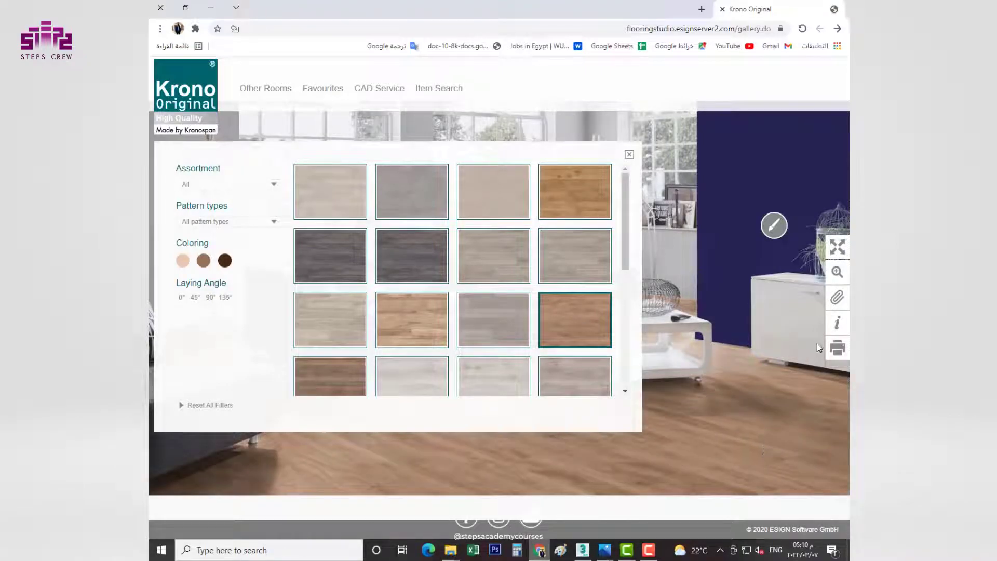
Zoom into the room, switch to a pale light-brown plank floor, and show the wall colour palette.
click(838, 272)
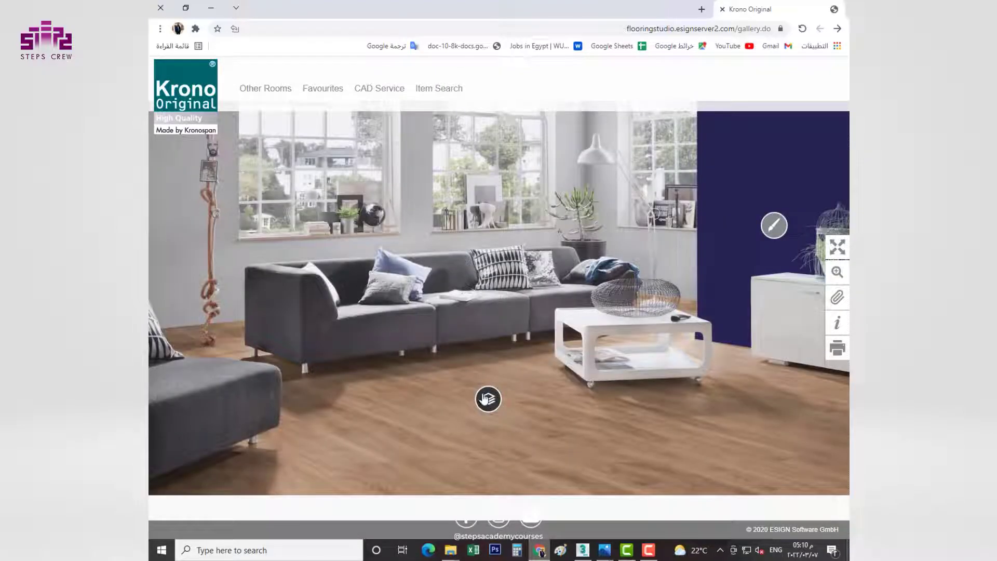
click(488, 399)
click(343, 306)
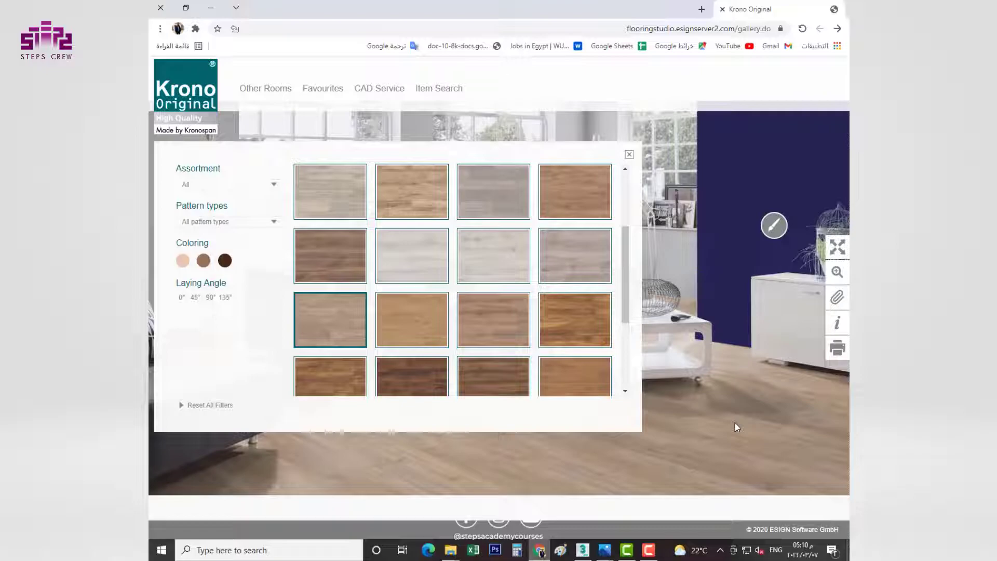
click(774, 227)
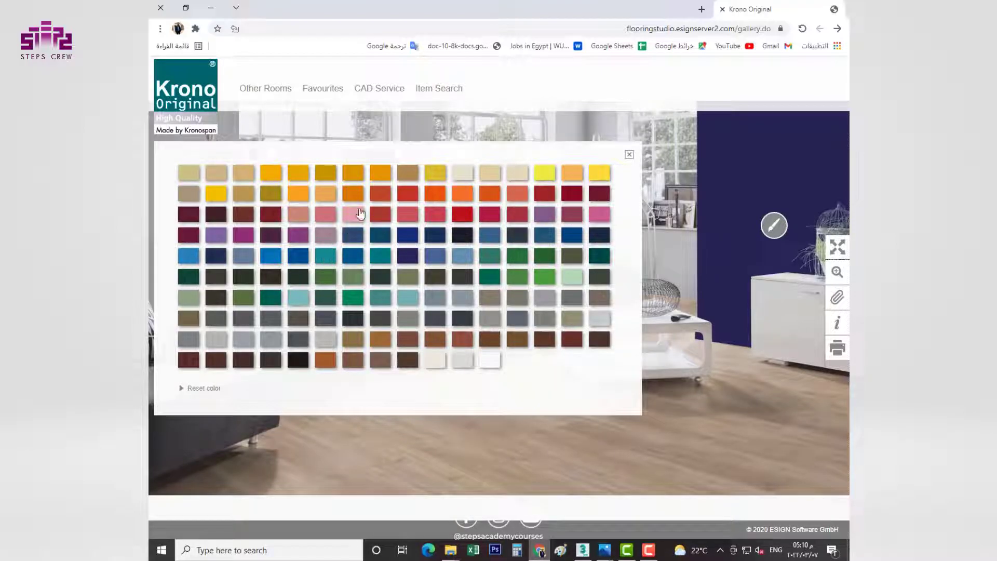
Paint the accent wall orange, then dark blue, and bring back the floor patterns.
click(381, 179)
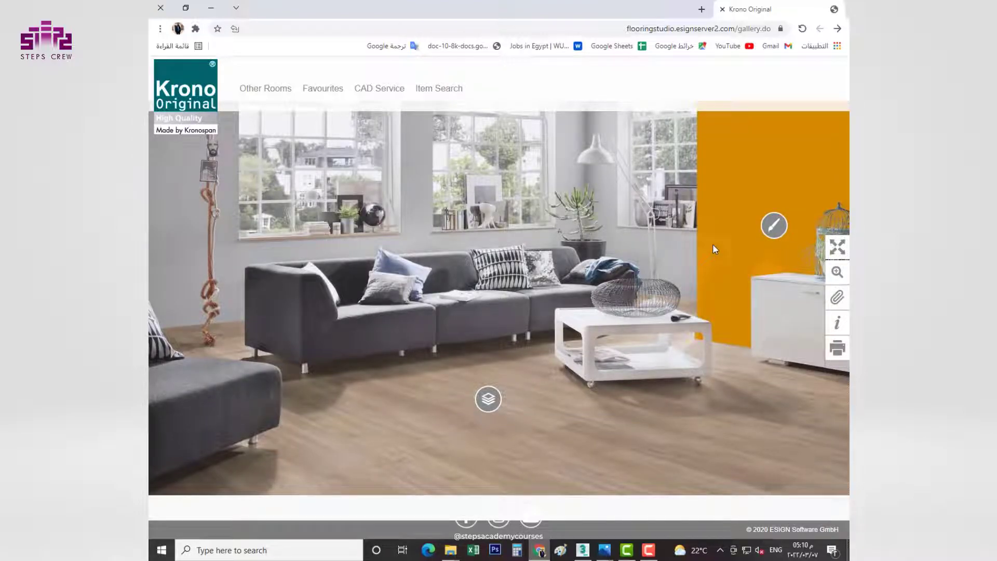
click(774, 227)
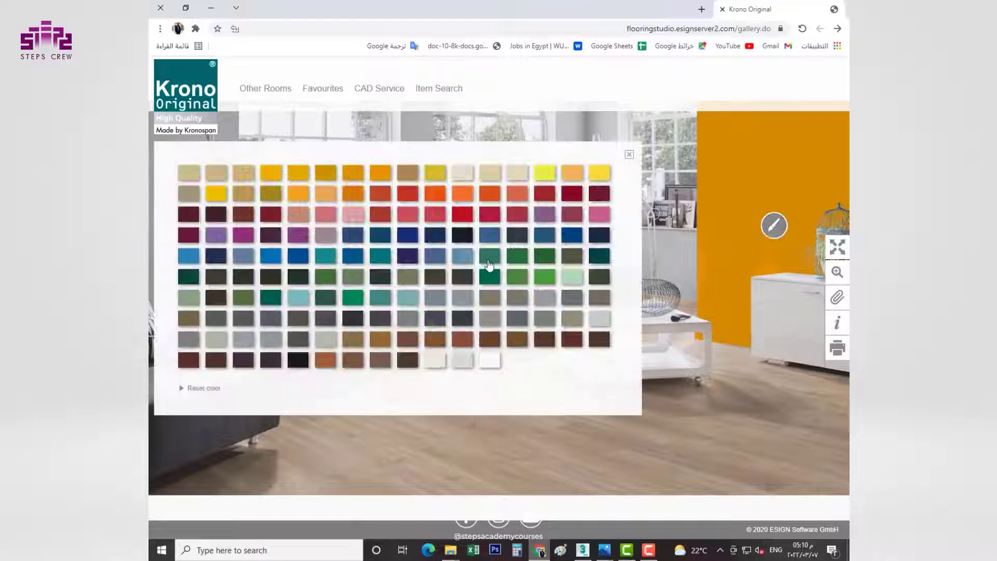
click(405, 238)
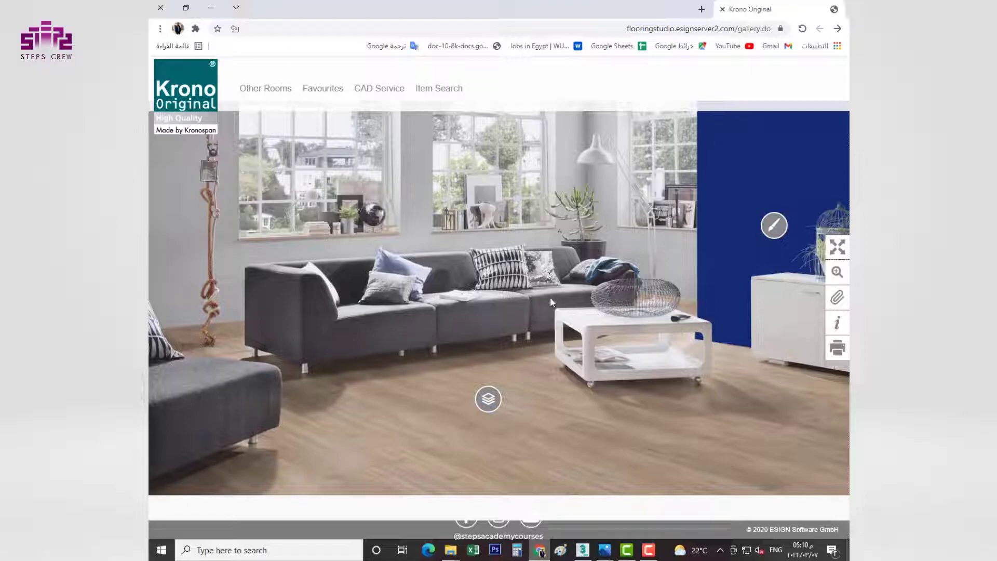
click(489, 398)
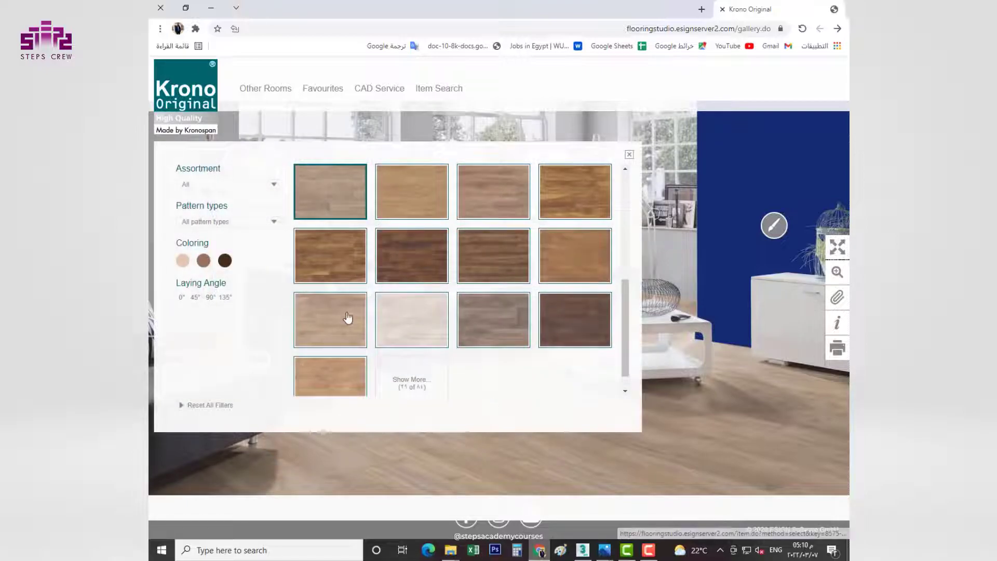
Apply the light Natural Hickory plank floor and bring up its CAD Service download page.
scroll(347, 318, up, 3)
scroll(419, 312, up, 1)
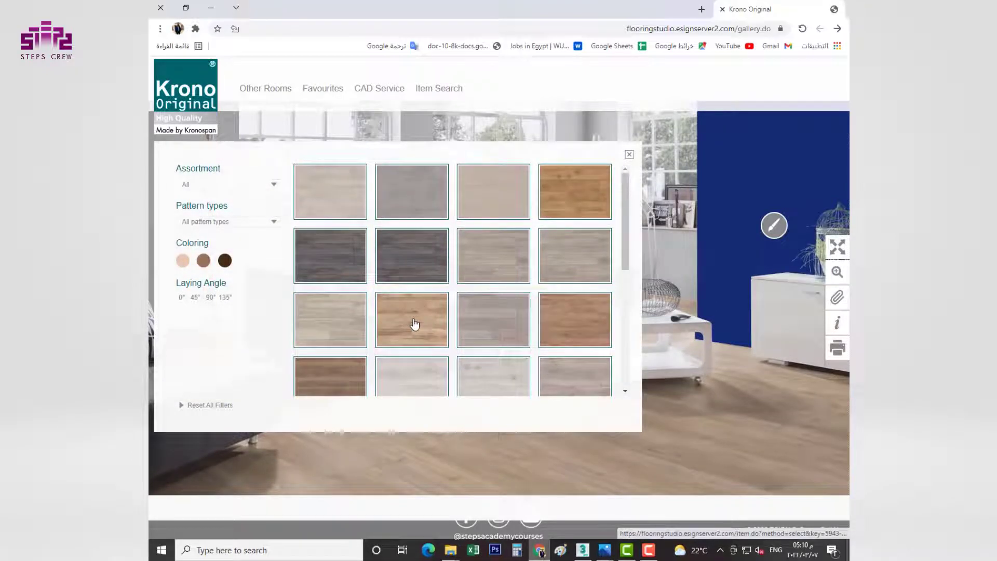
click(414, 324)
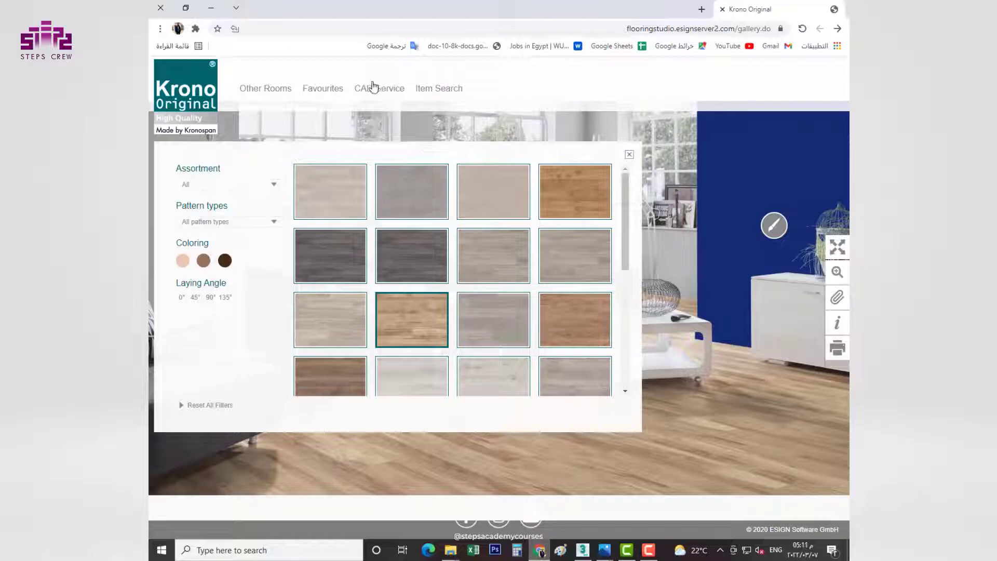
click(384, 92)
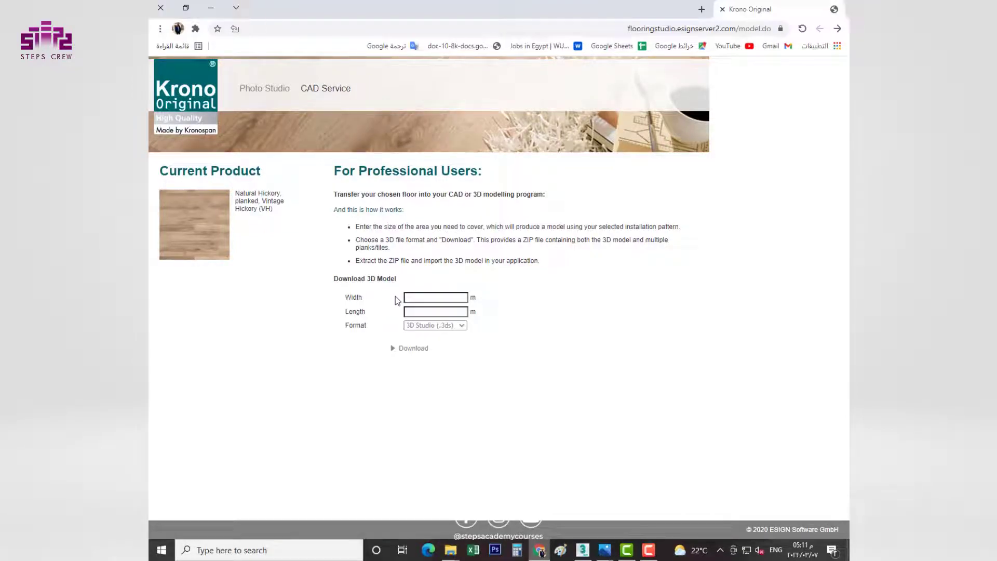
Download the Natural Hickory floor as a 4 m × 3 m 3D Studio (.3ds) archive, then close WinRAR.
click(418, 298)
click(429, 310)
text(3)
click(462, 327)
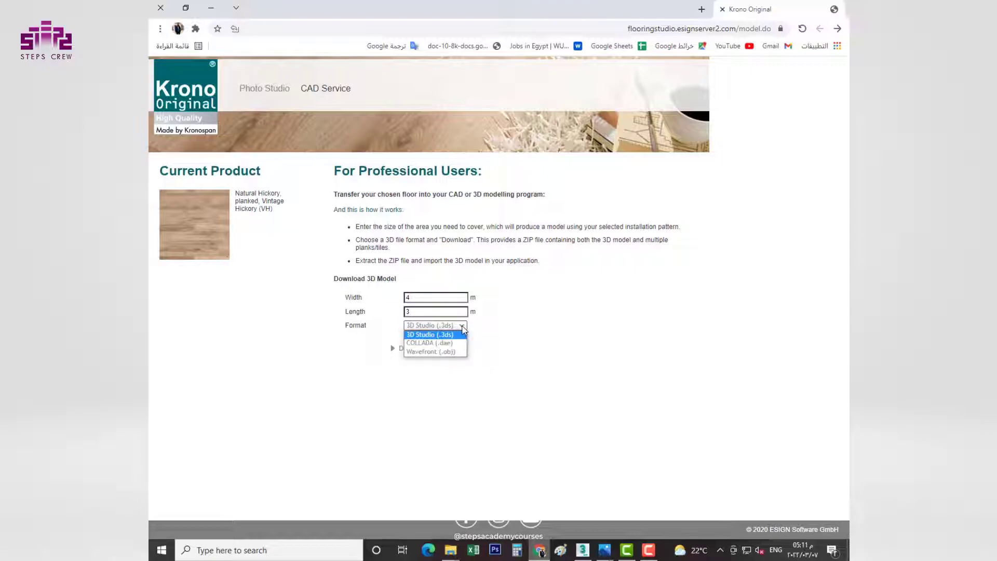
click(463, 326)
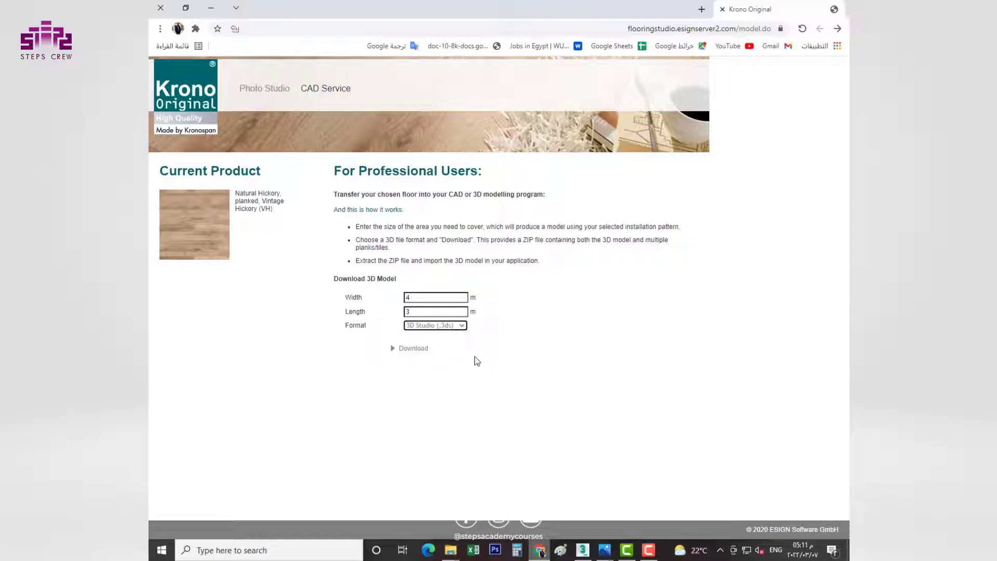
click(418, 350)
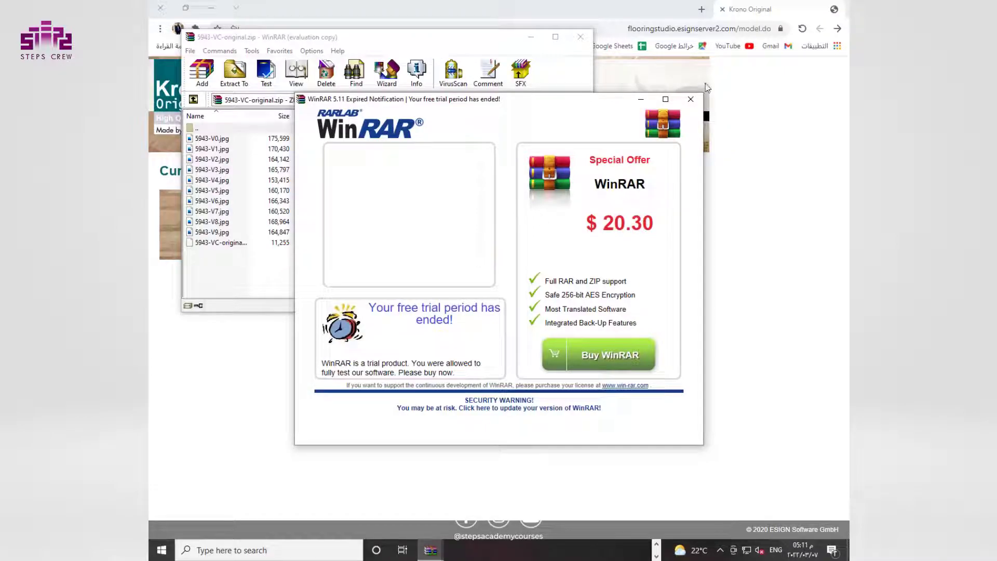
click(691, 99)
click(574, 39)
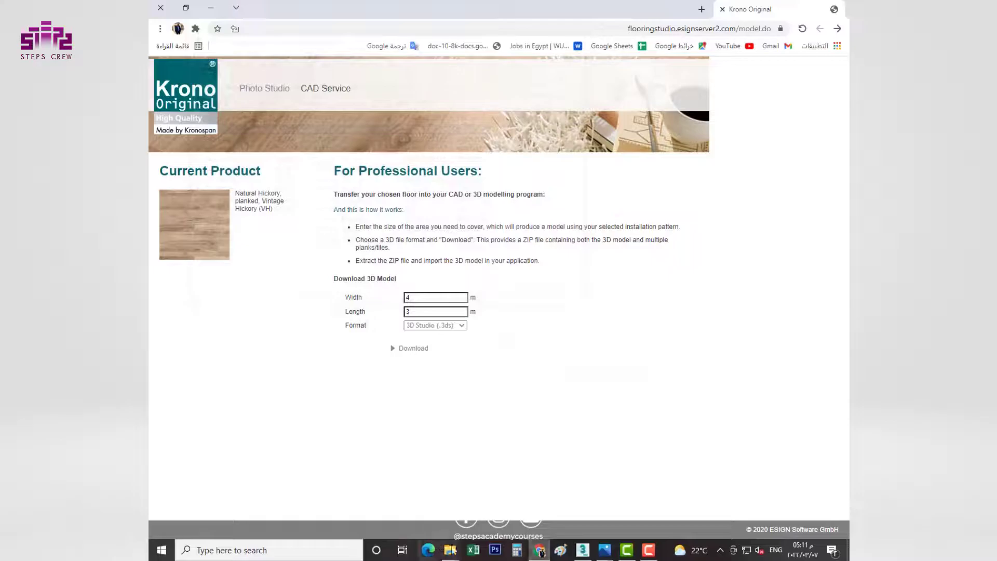
Copy the downloaded 5943-VC-original archive from the Downloads folder.
mouse_move(450, 551)
click(357, 447)
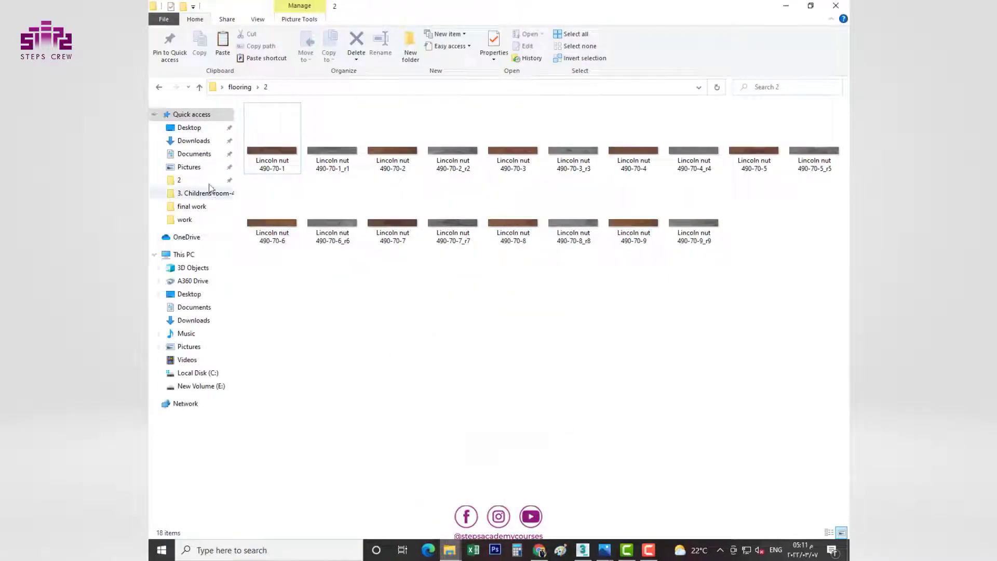
click(194, 140)
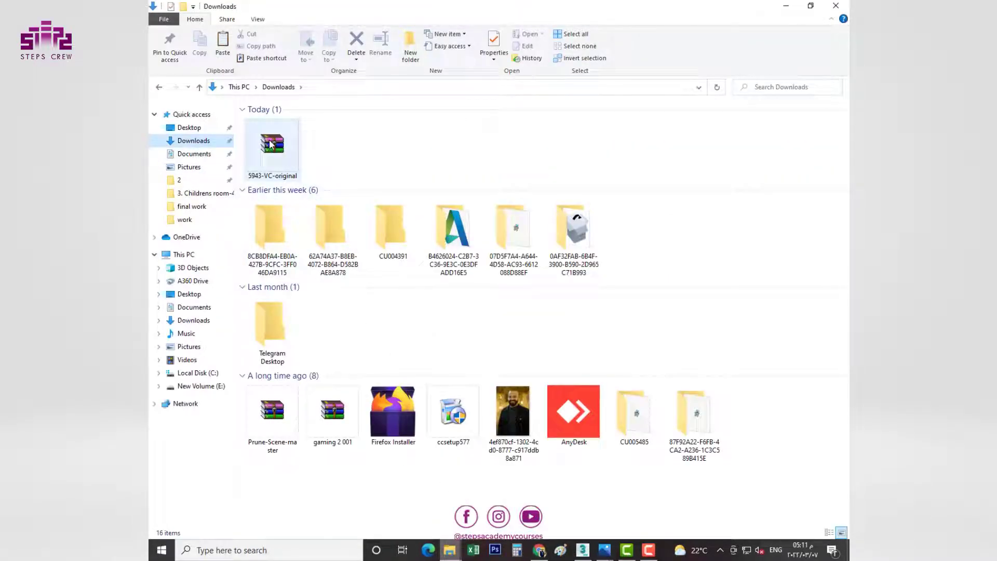
click(272, 144)
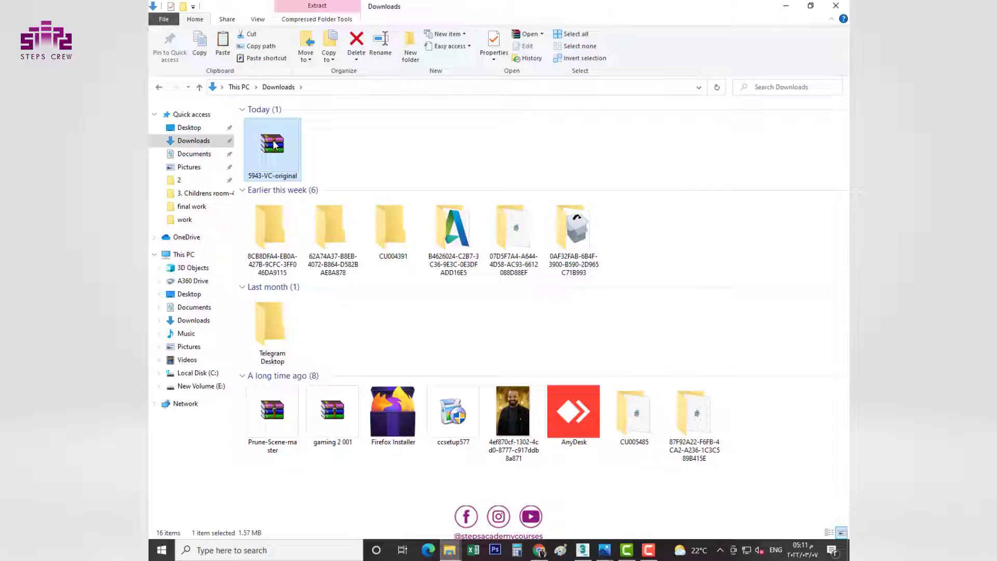
right_click(274, 145)
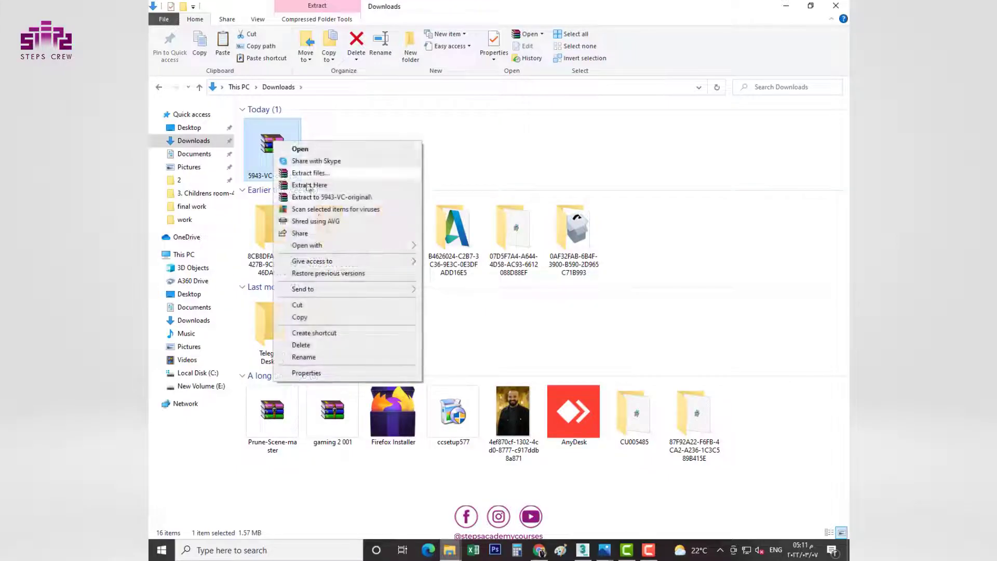
click(314, 312)
Paste the archive into the flooring folder and extract it to 5943-VC-original.
click(159, 88)
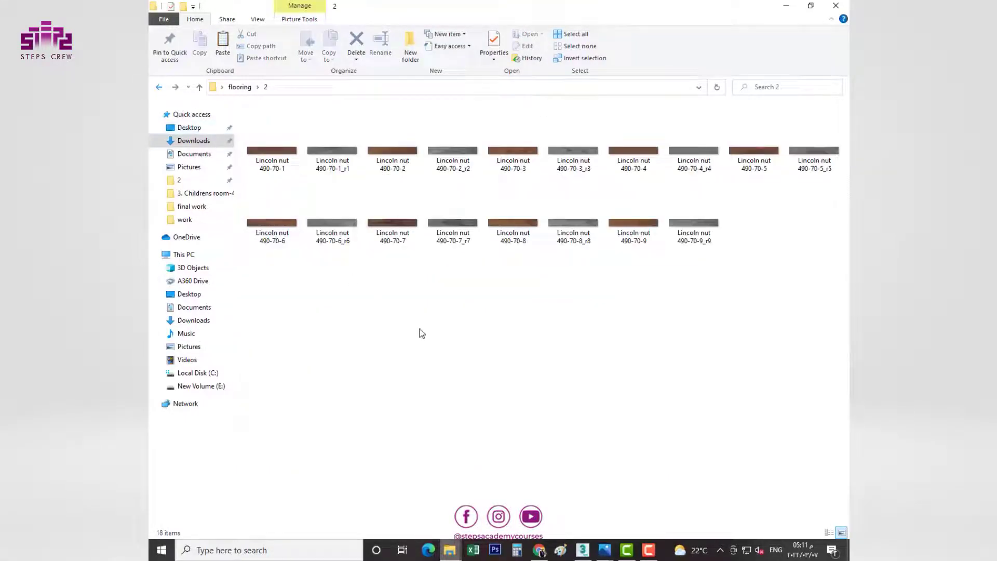
click(158, 88)
right_click(473, 203)
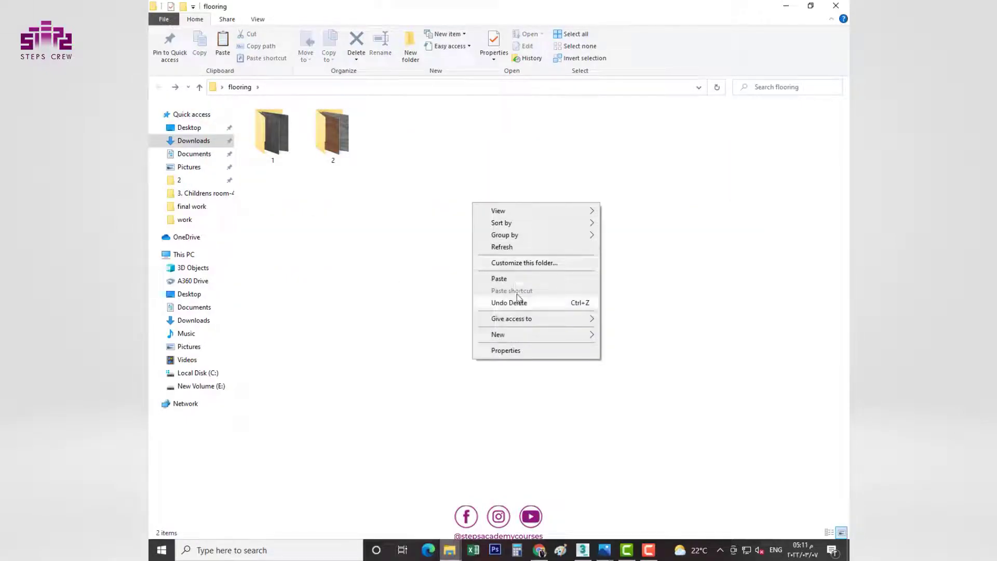
click(500, 279)
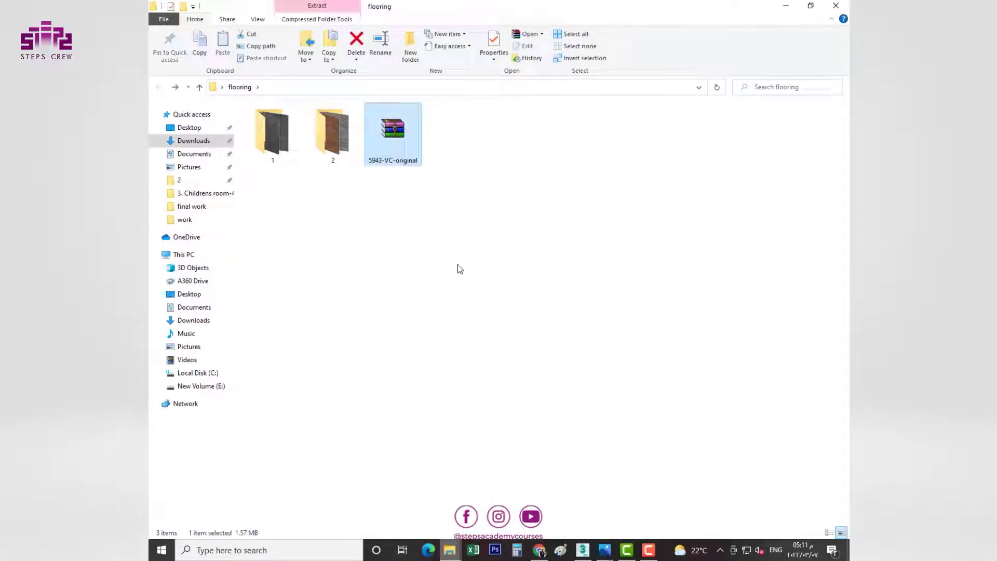
right_click(399, 151)
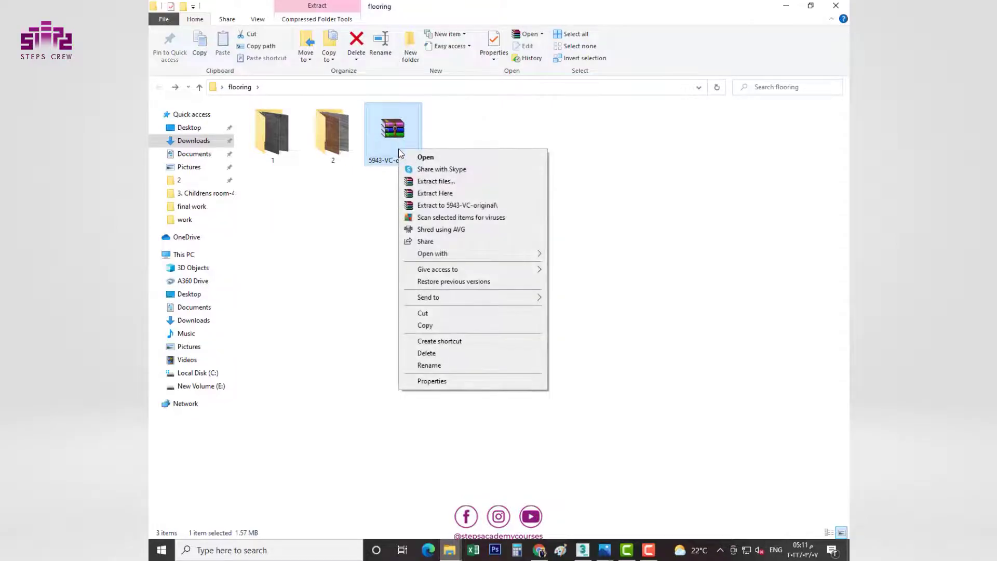
click(474, 206)
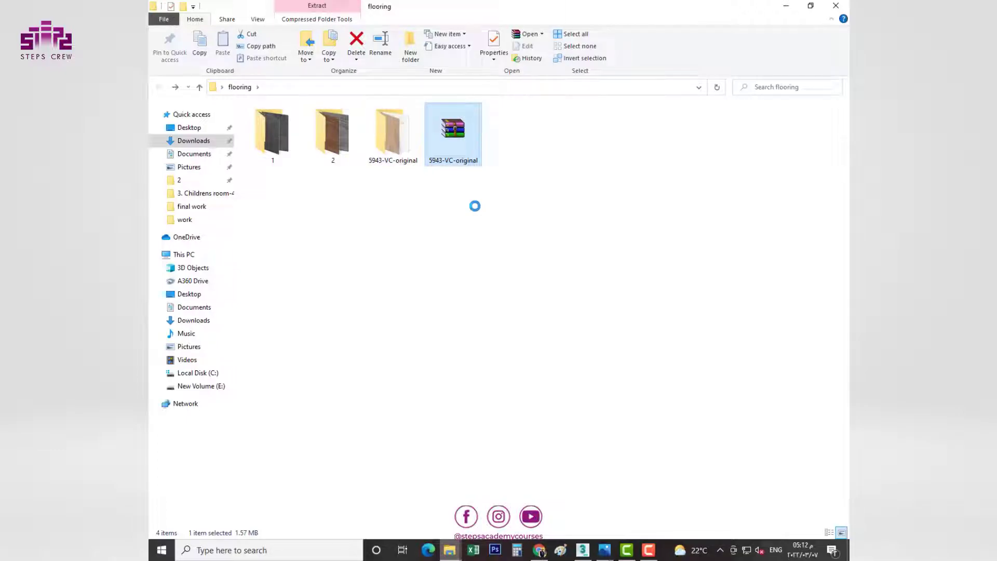
Open the 5943-VC-original folder and view the 5943-V0 plank image full size in Photos.
double_click(398, 139)
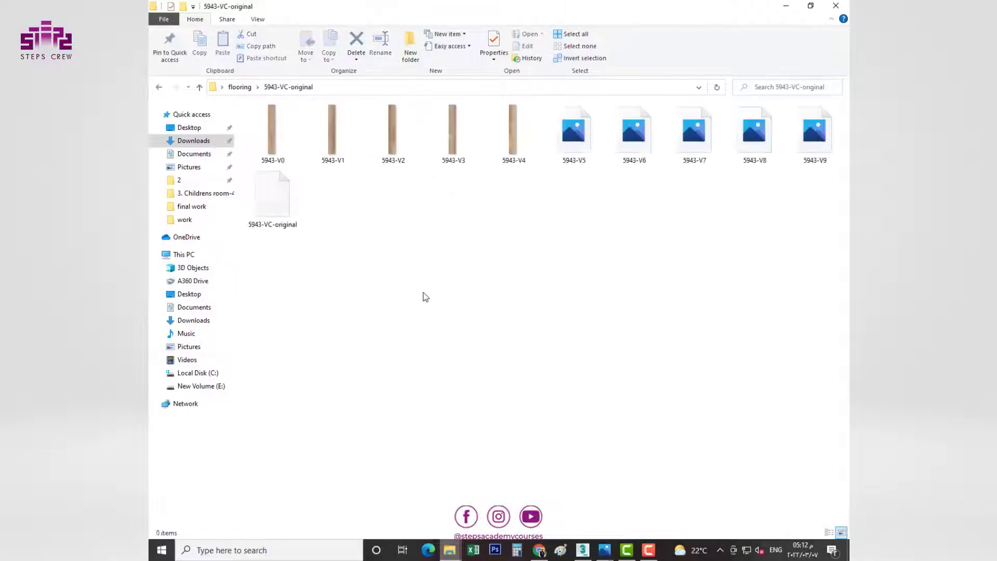
click(276, 145)
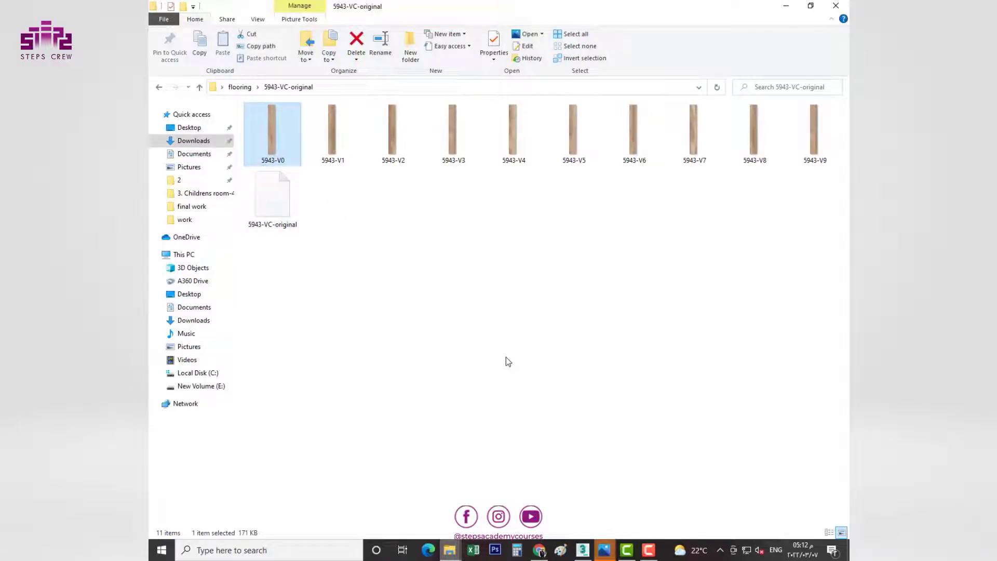
click(606, 549)
click(779, 470)
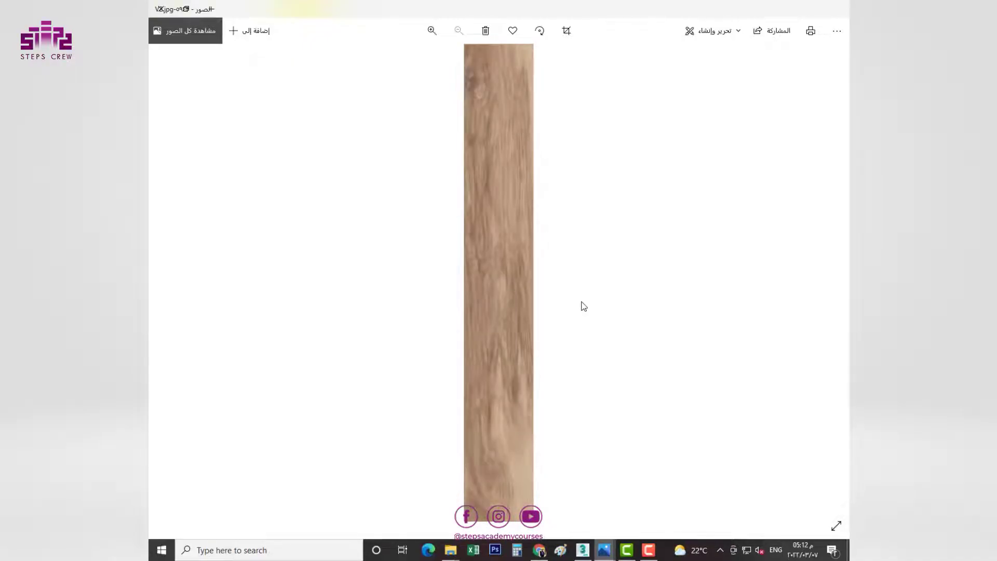
Close Photos and return to the final.max bedroom scene in 3ds Max.
key(alt+F4)
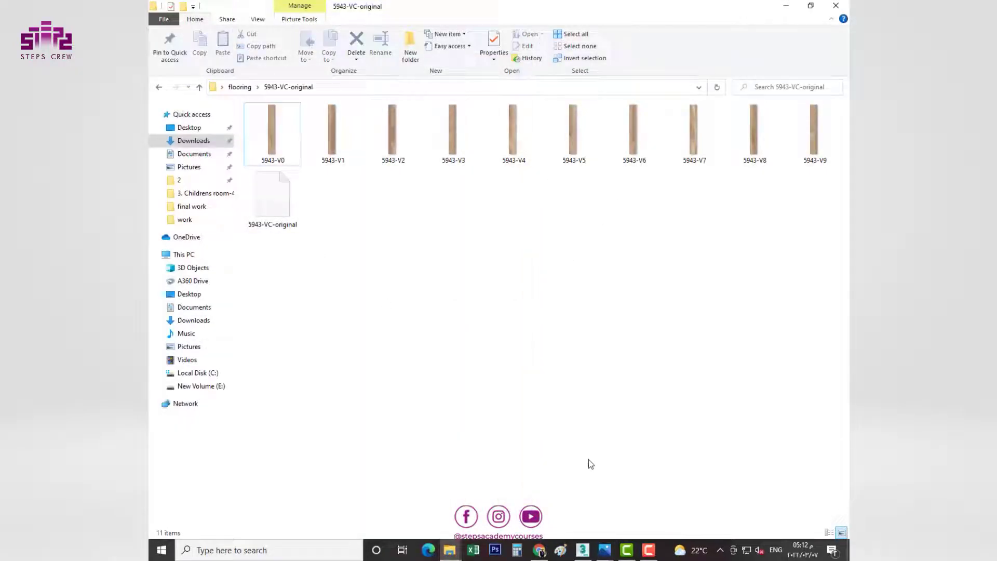
click(582, 551)
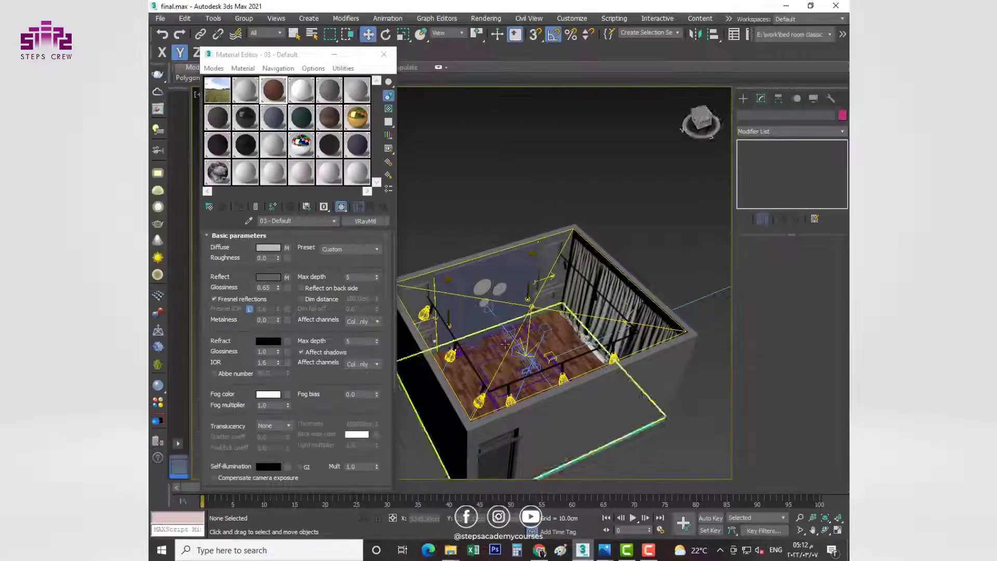
Isolate the FloorGenerator floor and orbit the view around it.
scroll(506, 344, up, 5)
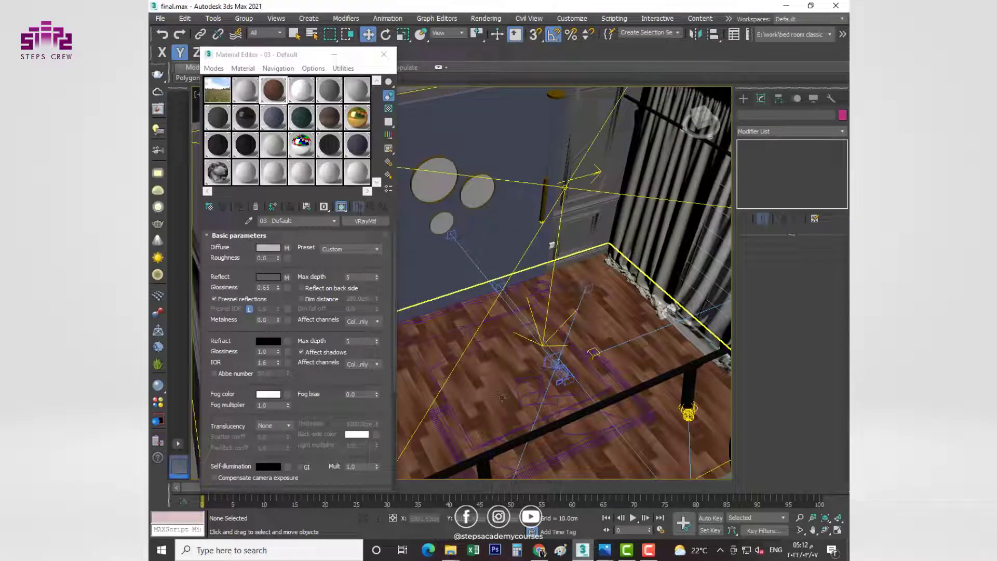
alt+middle_drag(502, 397, 601, 352)
click(601, 353)
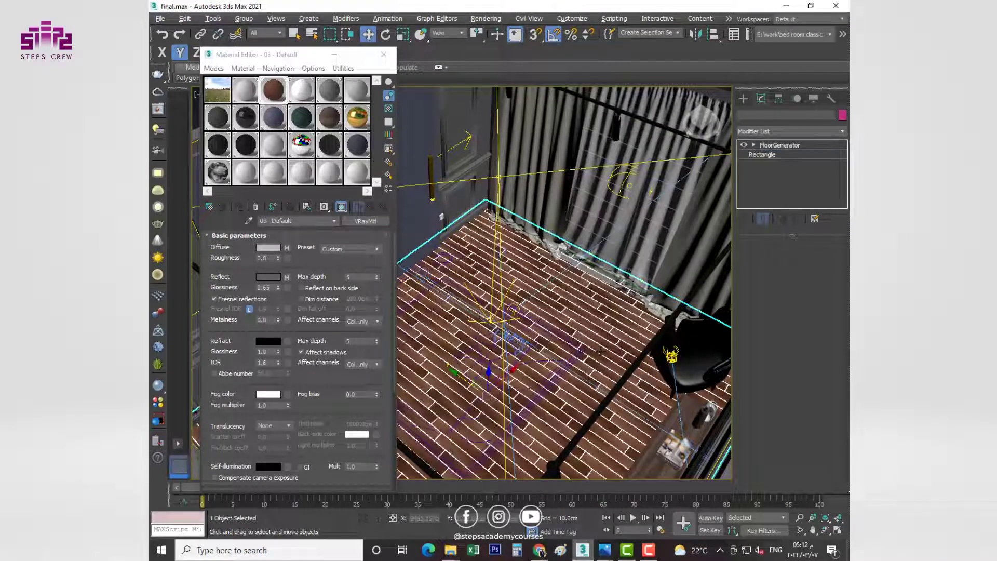
key(alt+q)
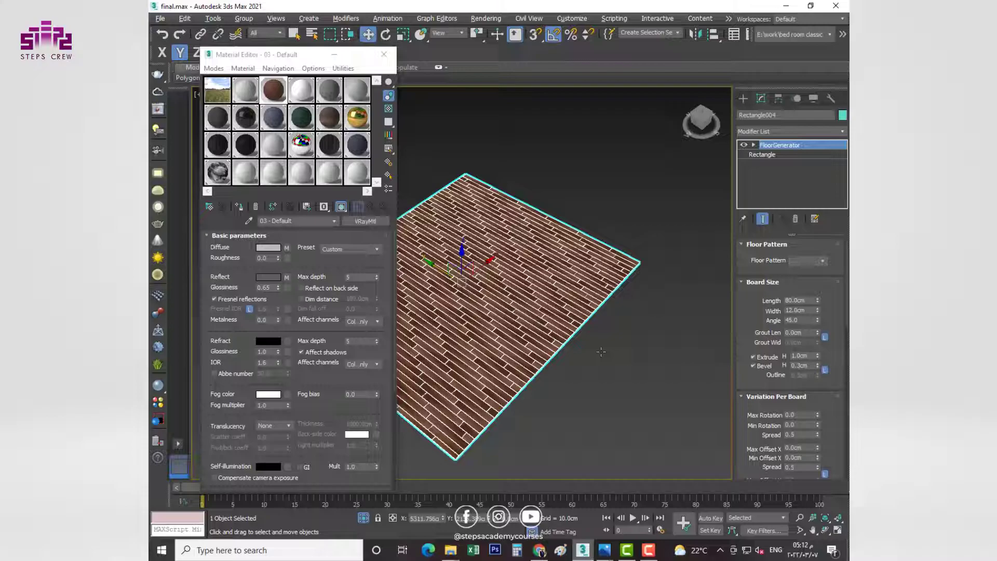
click(586, 361)
alt+middle_drag(586, 361, 630, 439)
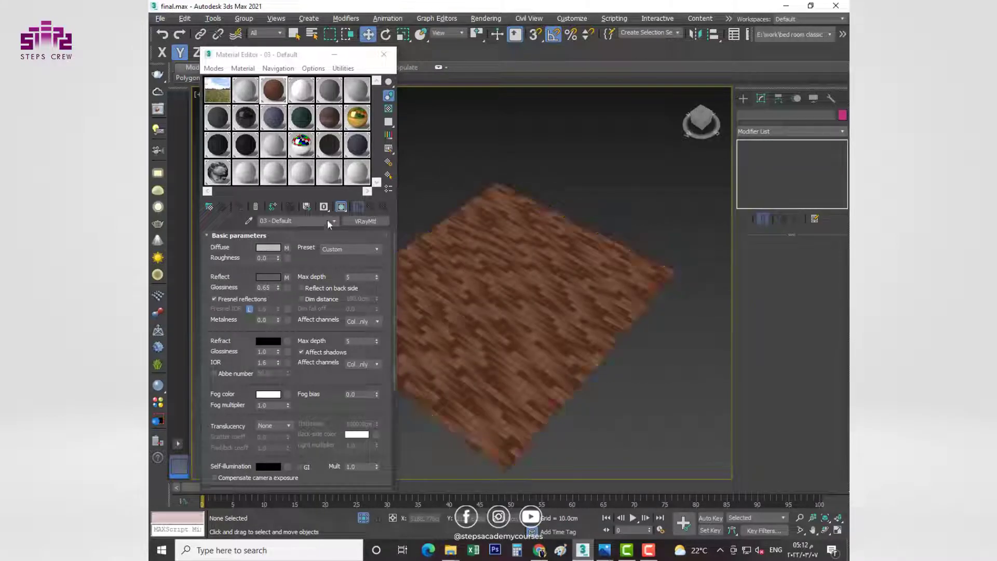
Turn an unused material slot into a new VRayMtl.
click(245, 173)
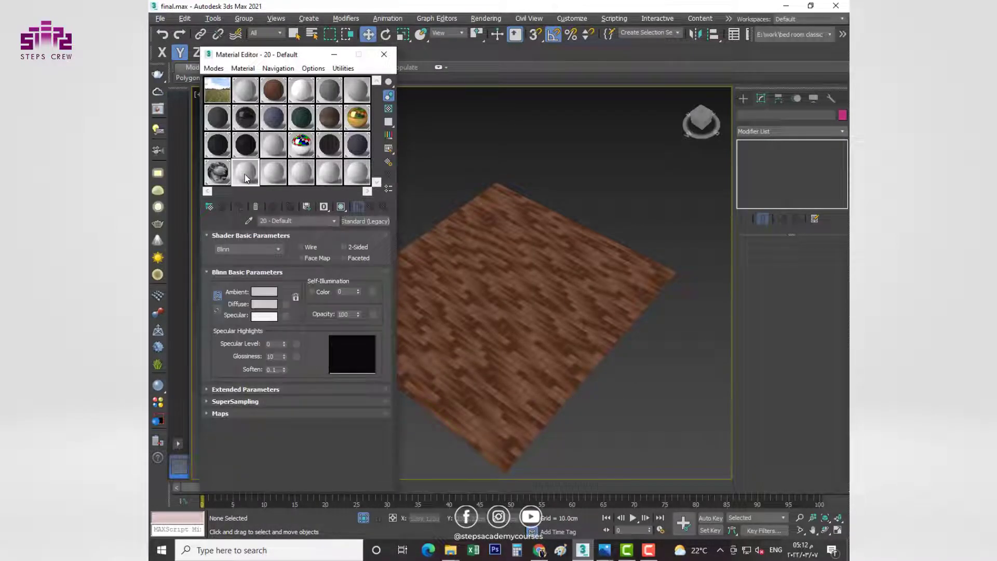
click(361, 220)
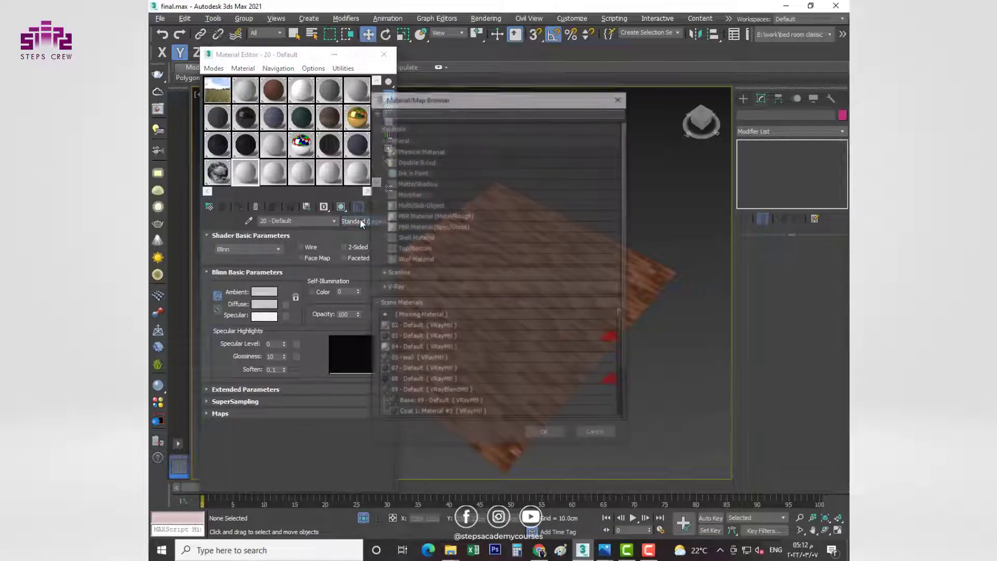
click(400, 286)
scroll(485, 309, down, 2)
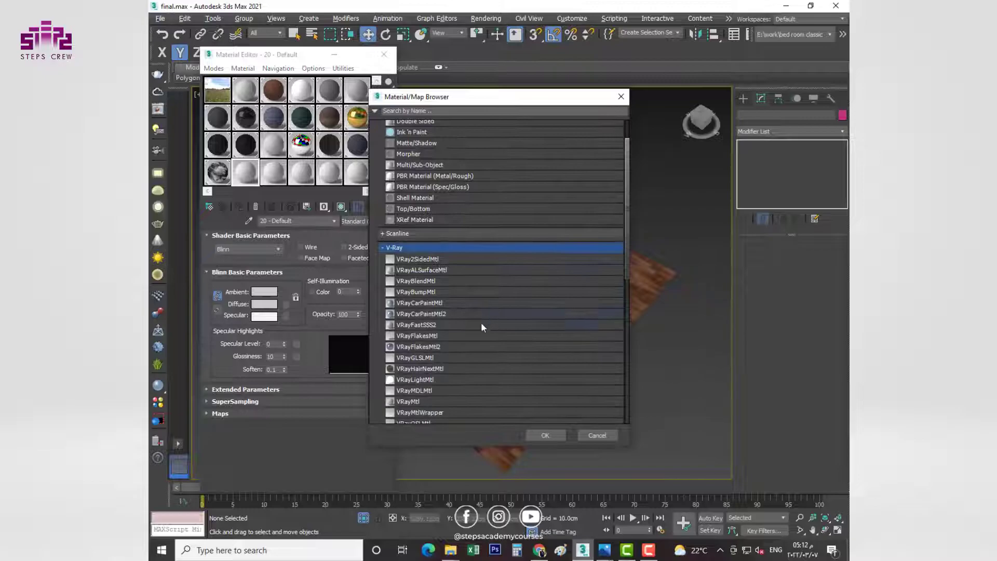
scroll(481, 322, down, 1)
double_click(436, 364)
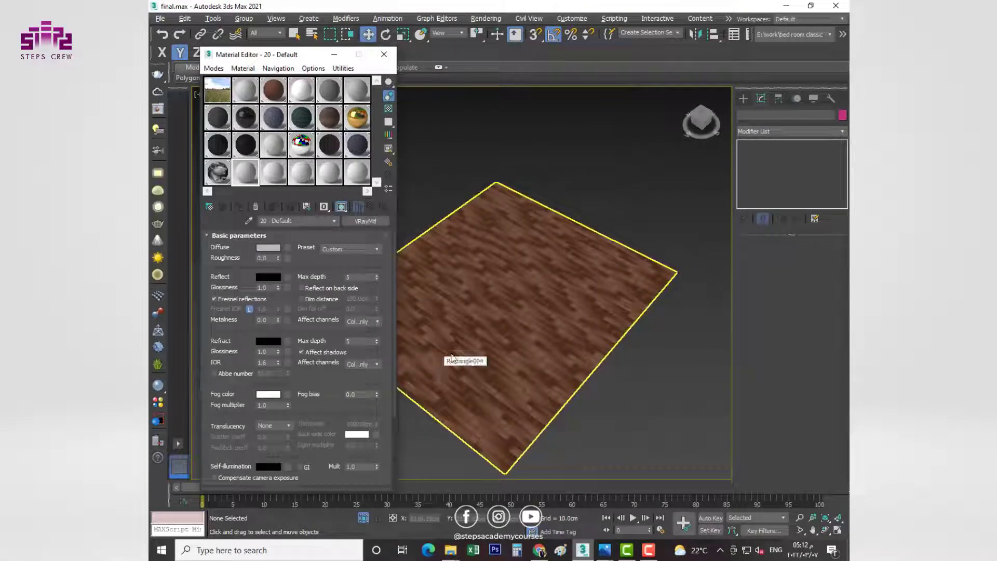
Assign the new grey VRayMtl to the floor and pan to recentre it.
click(436, 368)
click(239, 206)
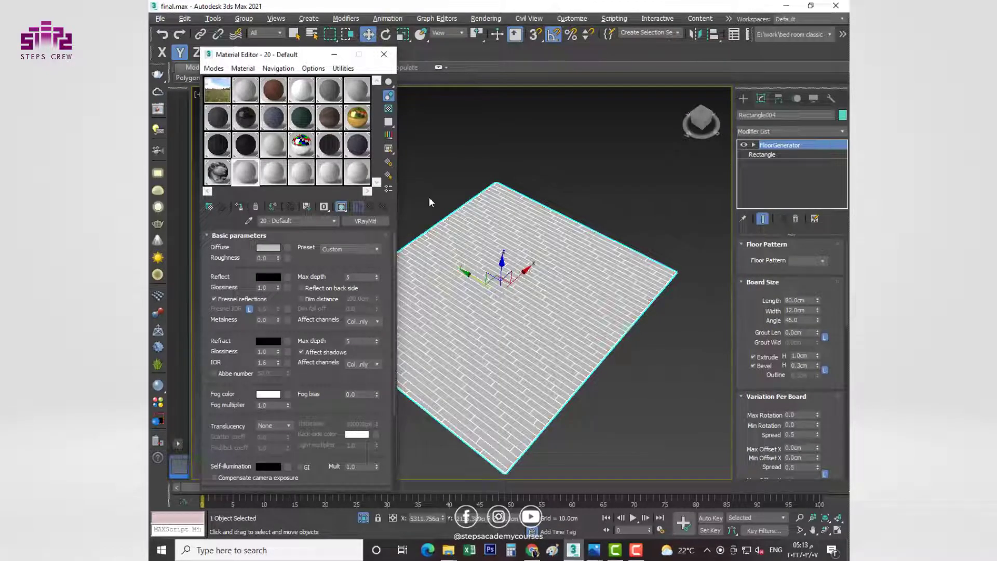
scroll(524, 301, up, 3)
scroll(524, 300, down, 3)
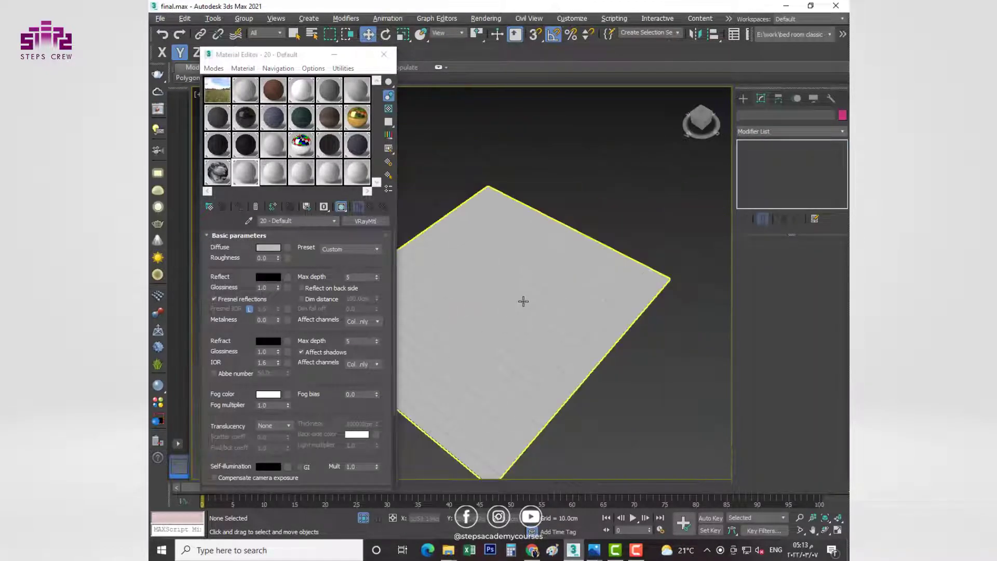
scroll(514, 306, up, 3)
scroll(507, 311, up, 2)
scroll(507, 310, down, 3)
click(500, 326)
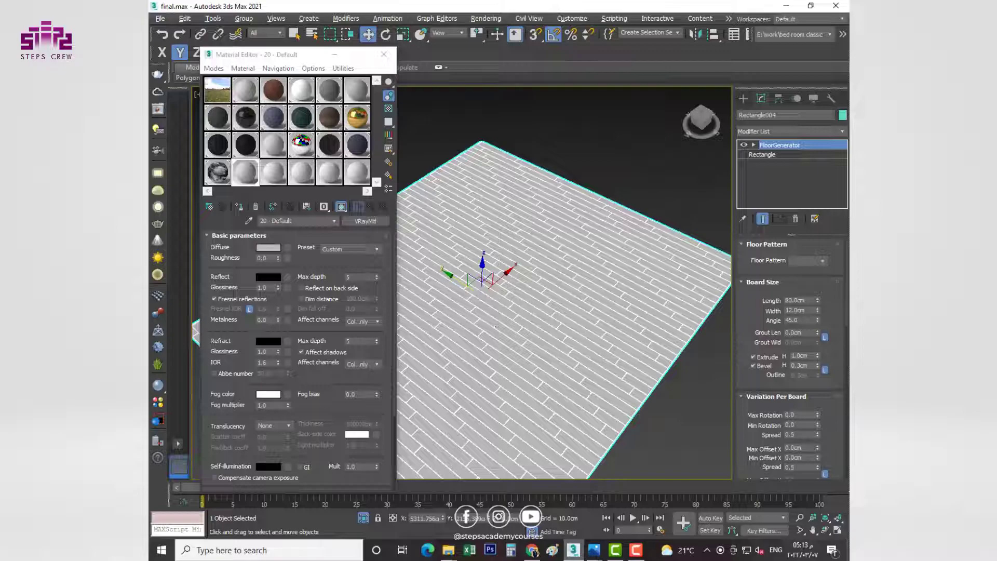
middle_drag(519, 313, 531, 316)
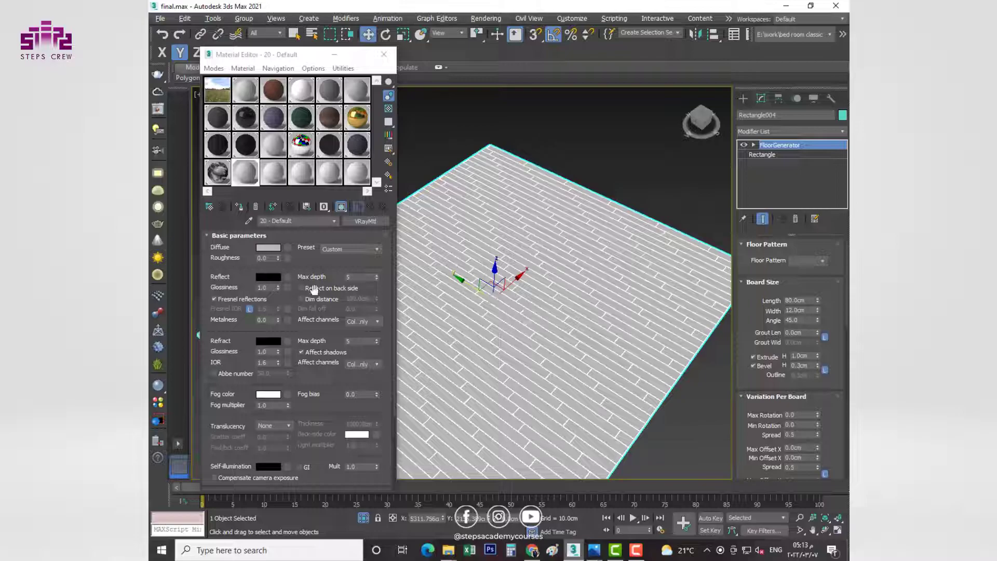
Put a MultiTexture map from the General maps list into the VRayMtl's Diffuse slot.
click(289, 248)
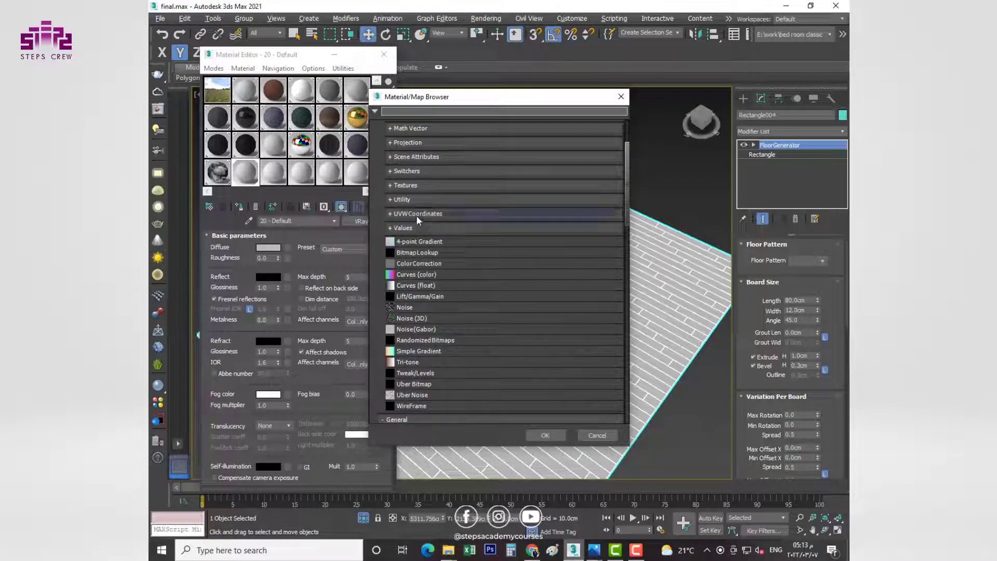
scroll(451, 255, down, 2)
scroll(461, 263, down, 2)
scroll(446, 261, down, 1)
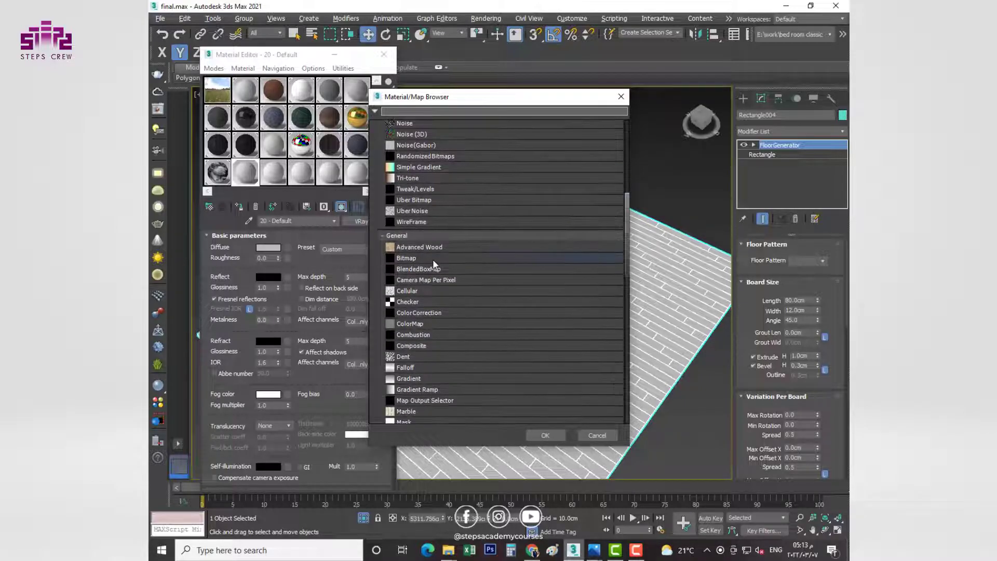
scroll(432, 260, down, 1)
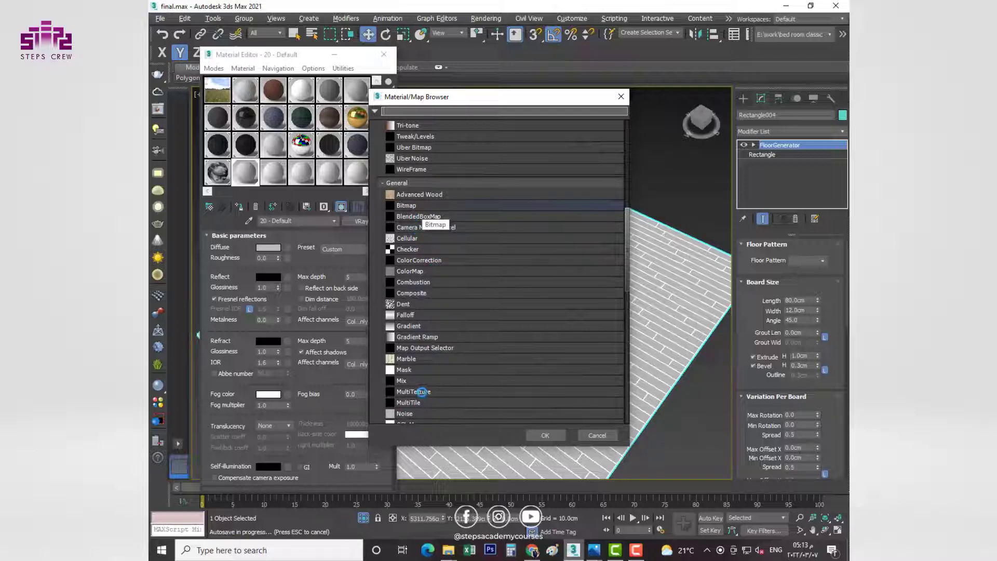
click(414, 393)
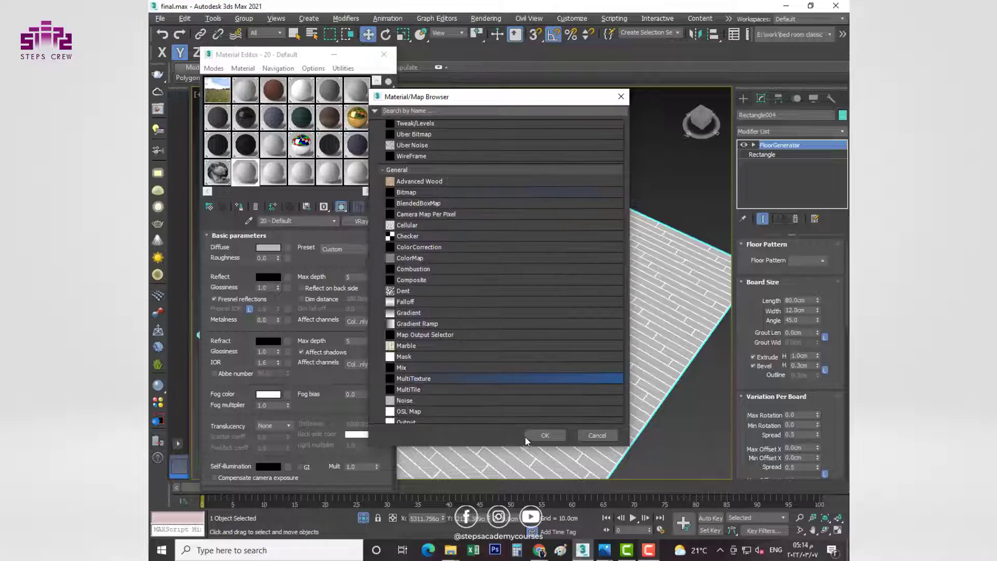
click(543, 436)
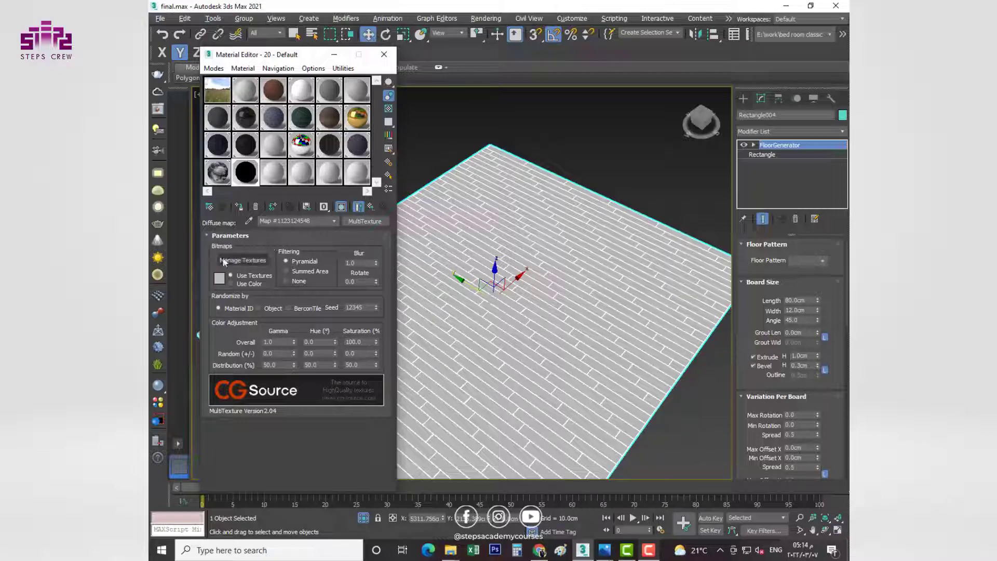
Add bitmaps 5943-V0 to 5943-V9 from Desktop\flooring\5943-VC-original to the MultiTexture.
click(249, 260)
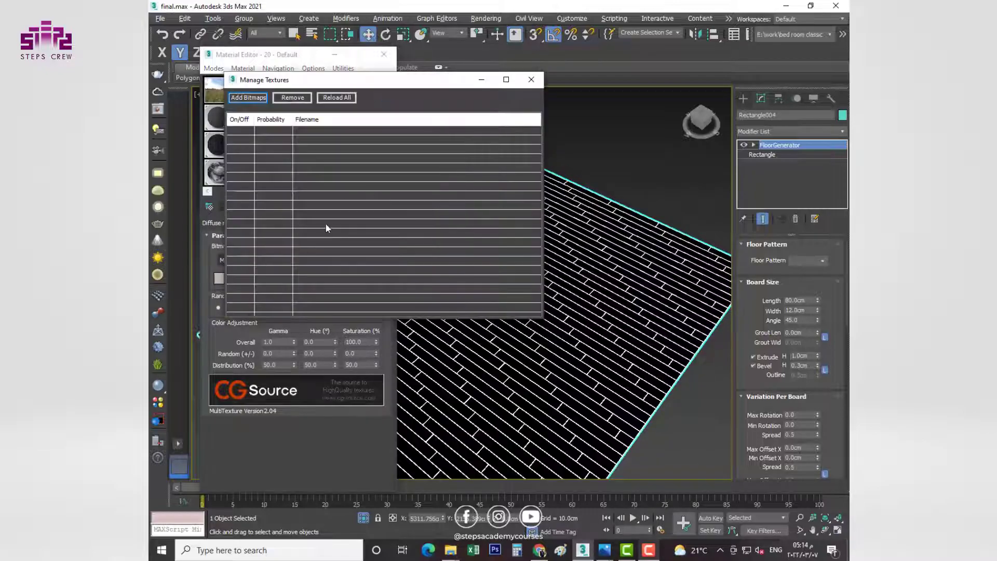
drag(334, 80, 453, 81)
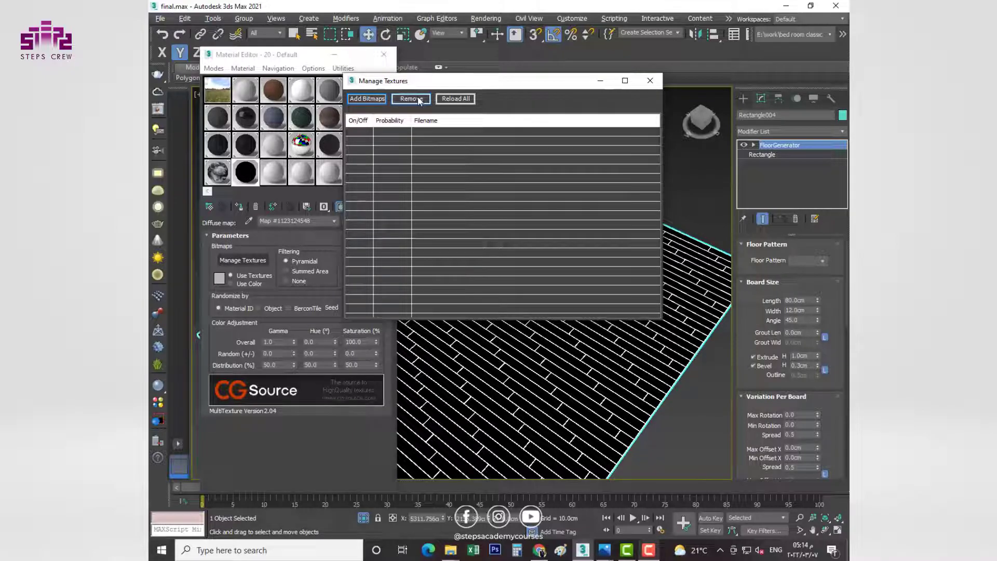
click(381, 99)
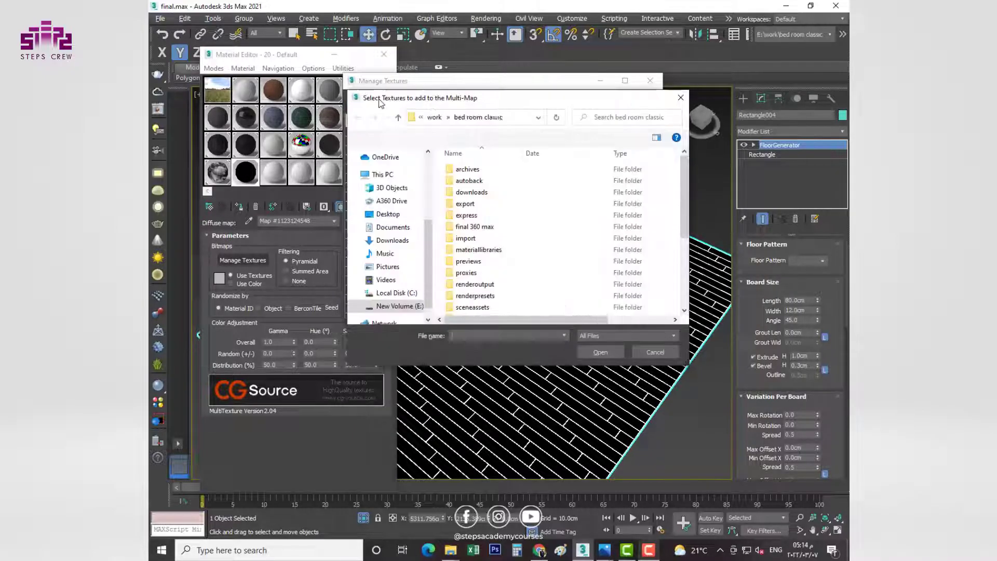
click(395, 305)
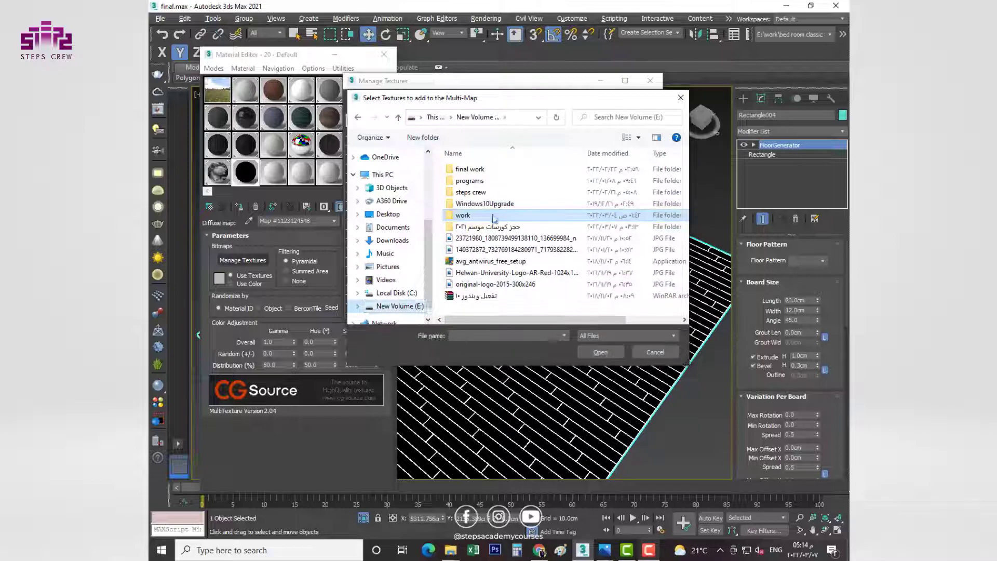
click(387, 214)
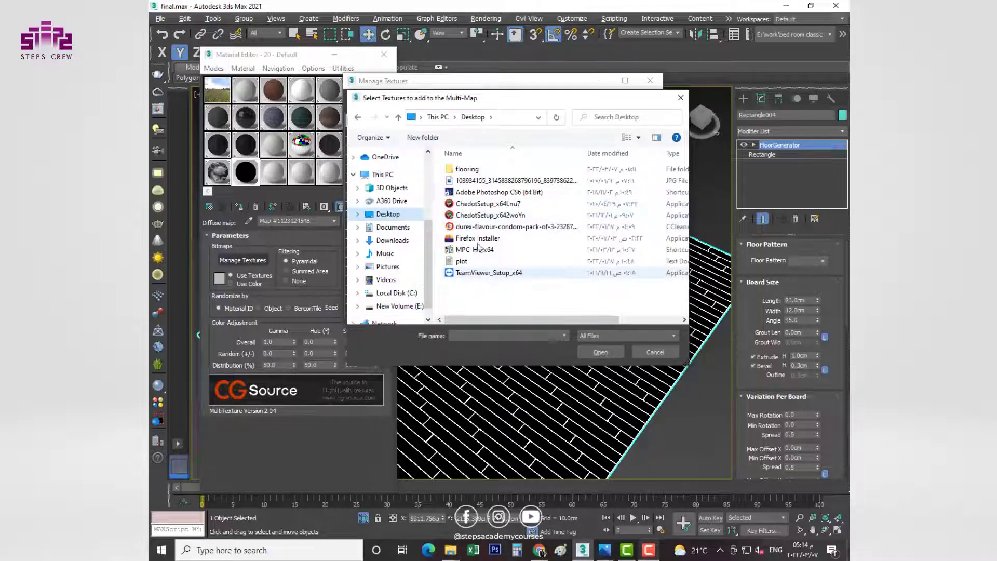
double_click(466, 169)
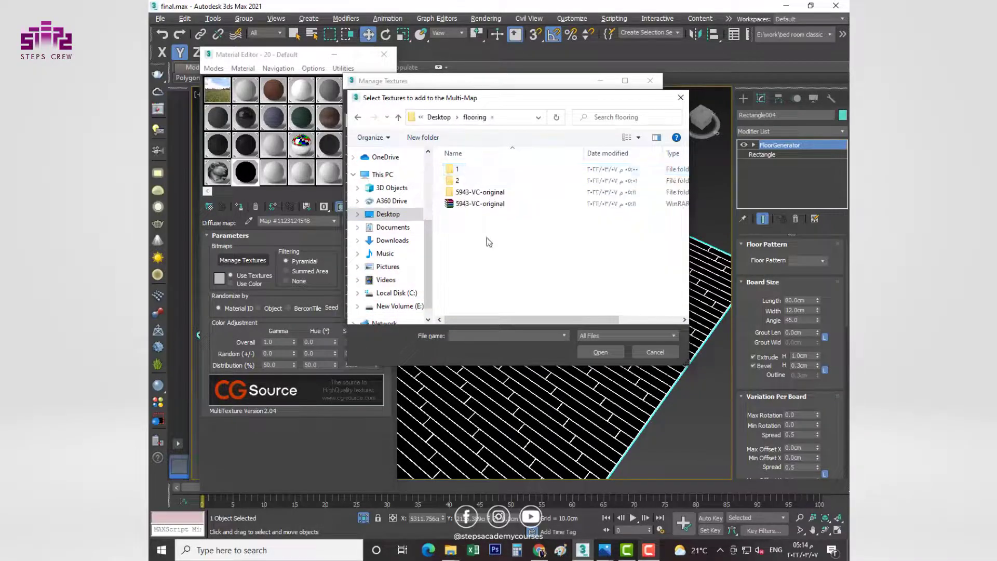
double_click(480, 192)
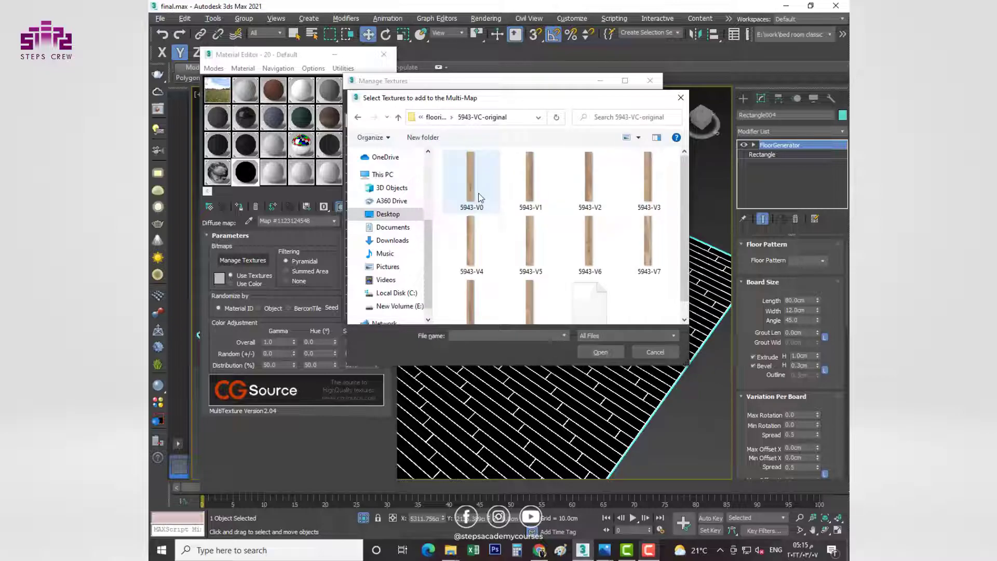
click(477, 197)
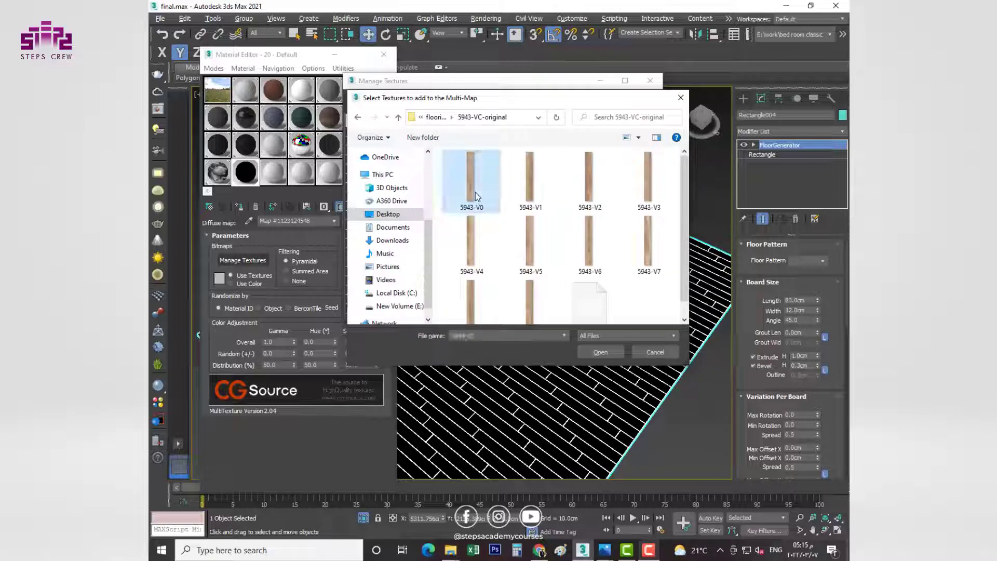
mouse_move(528, 180)
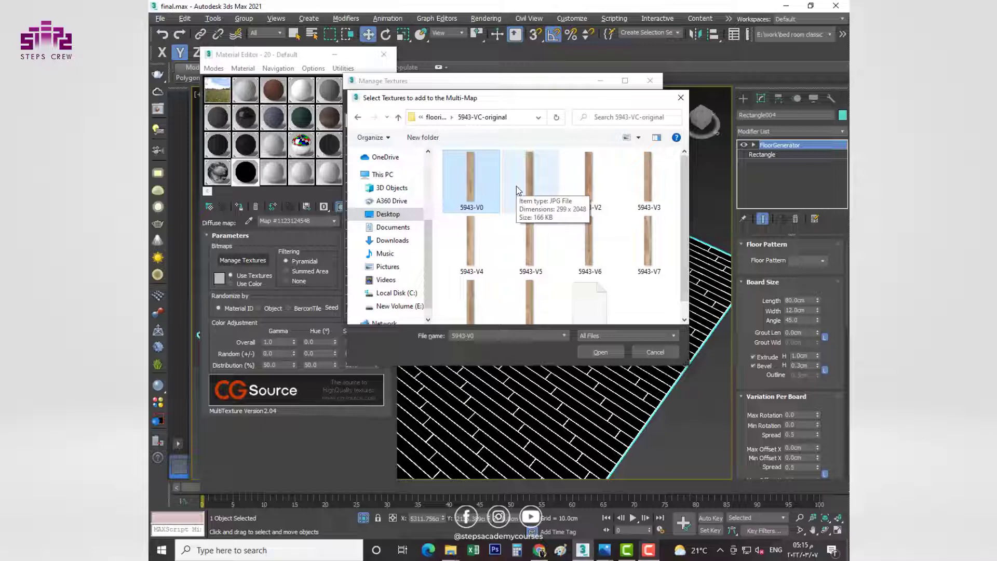
key(shift+Right)
key(shift+Right)
key(shift+Right)
key(shift+Right)
key(shift+Right)
key(shift+Right)
key(shift+Right)
key(shift+Right)
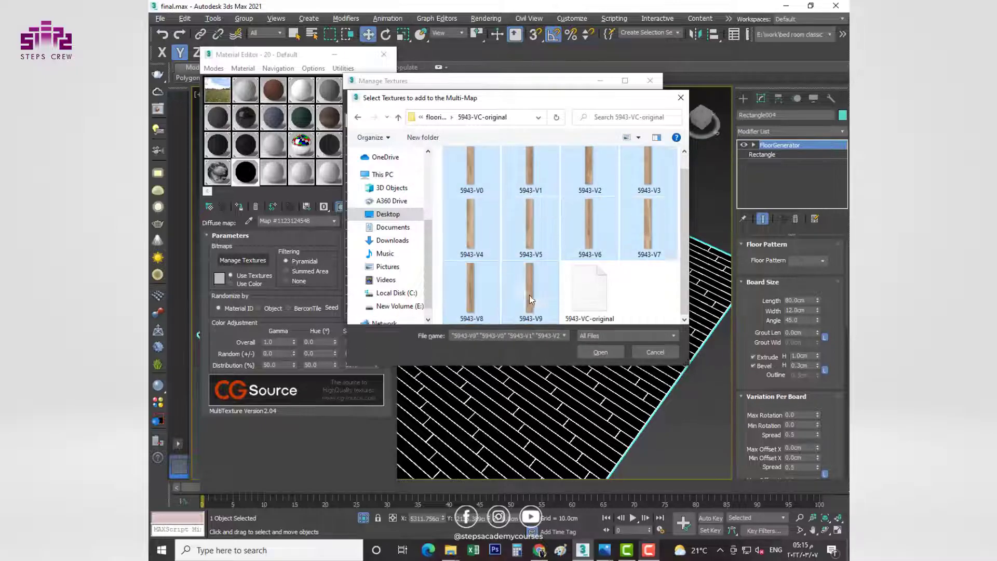
click(604, 352)
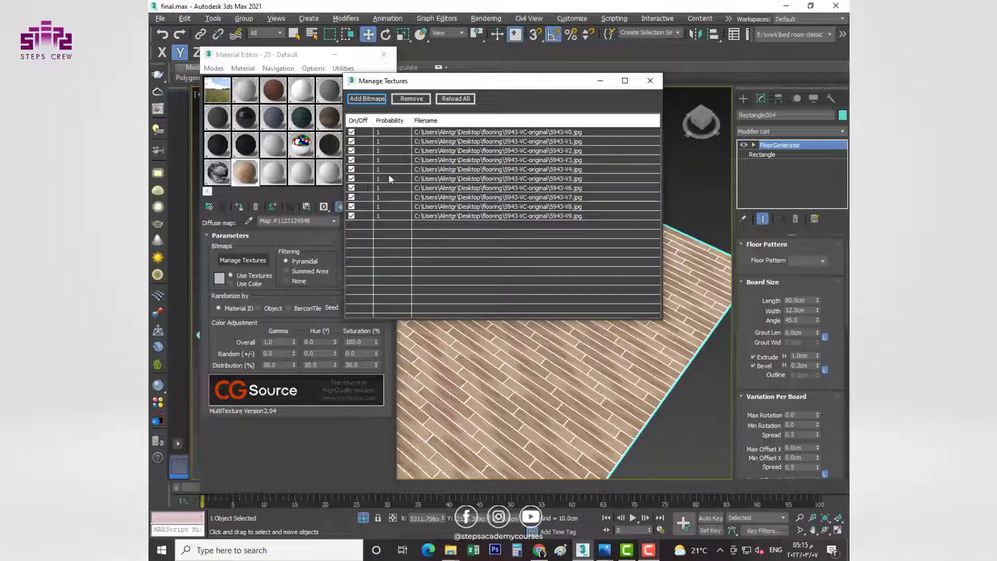
Deselect the floor and shift the view to inspect the newly textured planks.
scroll(519, 364, down, 2)
click(547, 403)
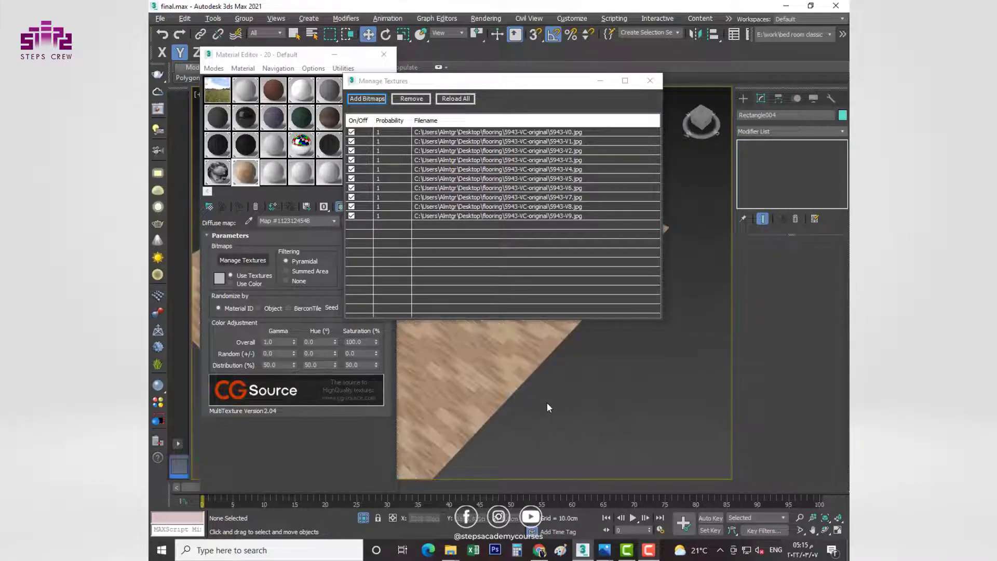
scroll(544, 407, down, 3)
scroll(526, 382, up, 5)
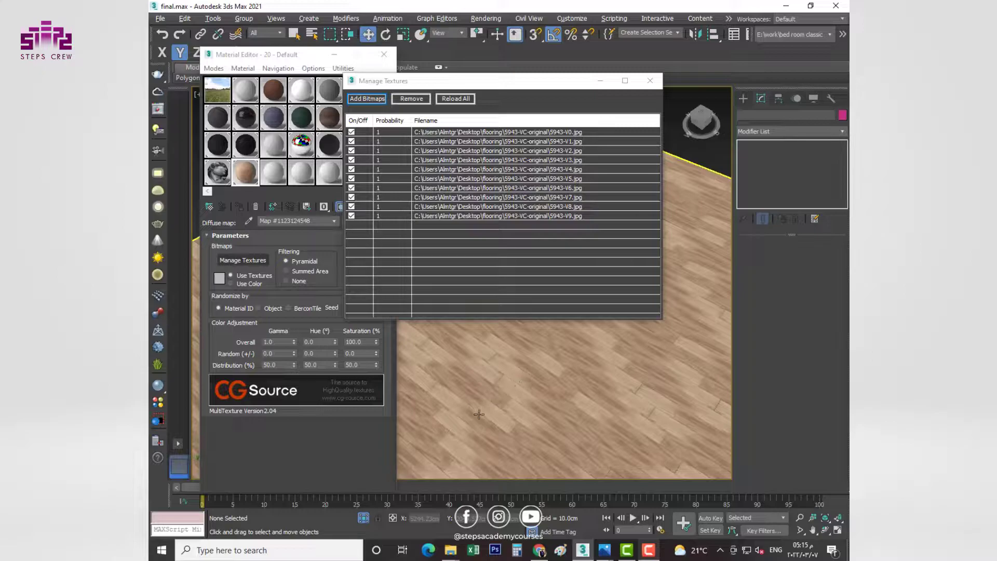
scroll(520, 394, down, 3)
scroll(535, 394, up, 2)
scroll(534, 393, down, 2)
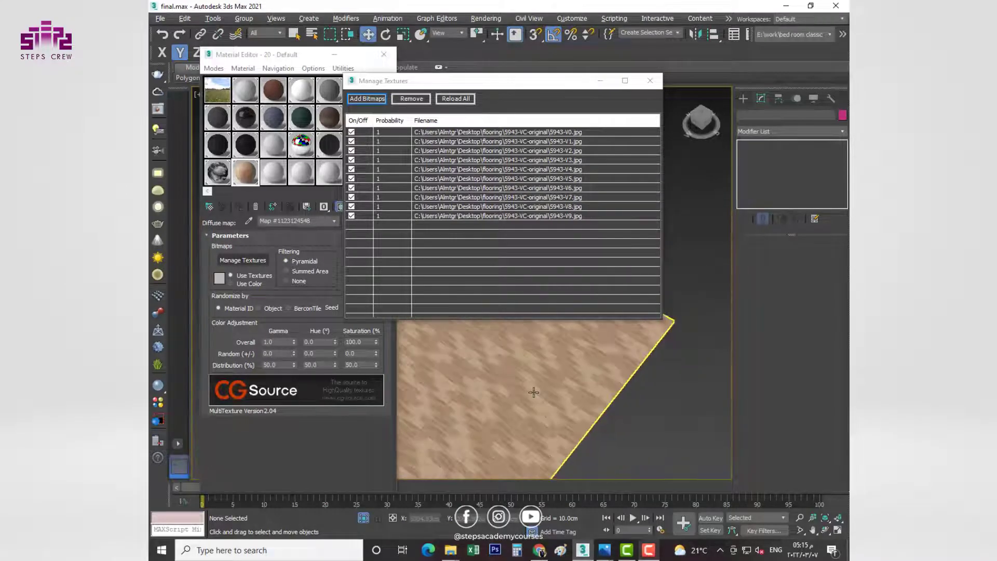
scroll(496, 378, down, 2)
scroll(460, 353, up, 4)
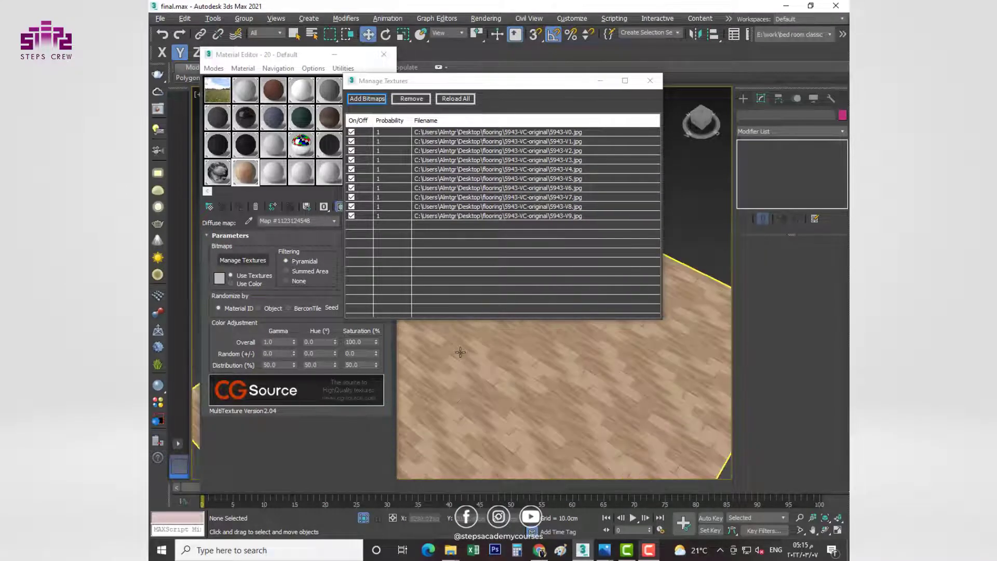
middle_drag(460, 352, 466, 373)
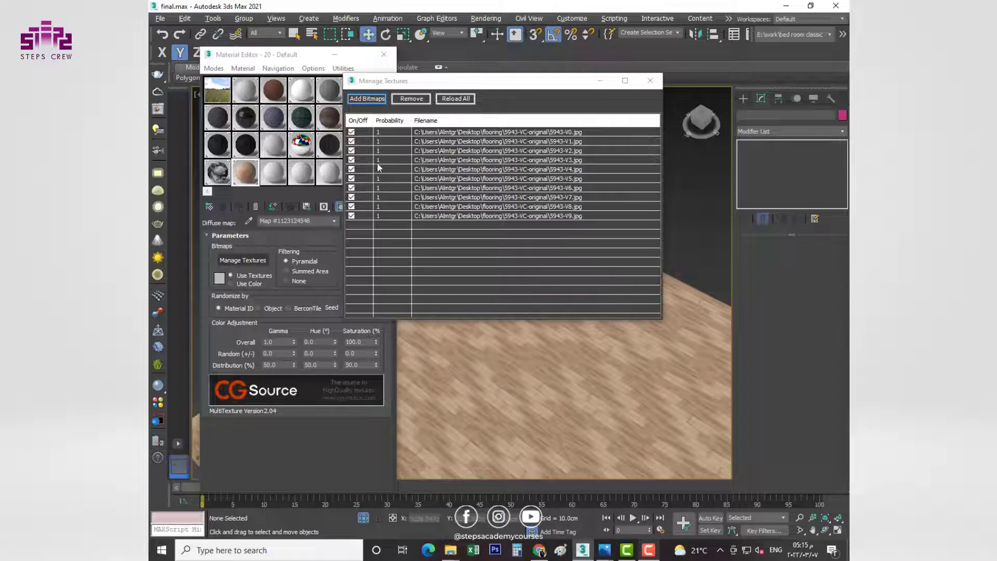
Set the probability of textures 5943-V0 to V3 to 1, then close the texture manager.
click(386, 133)
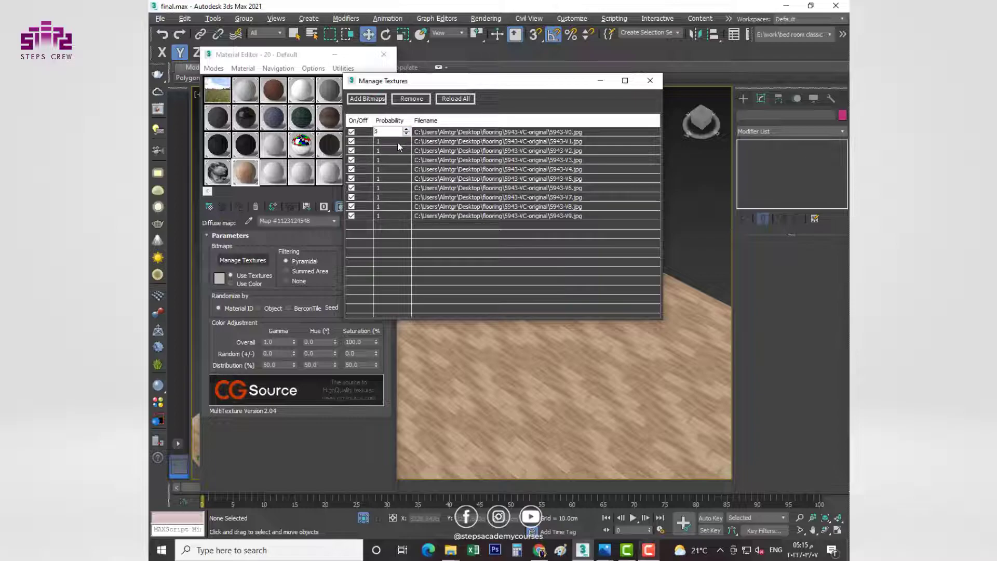
click(397, 142)
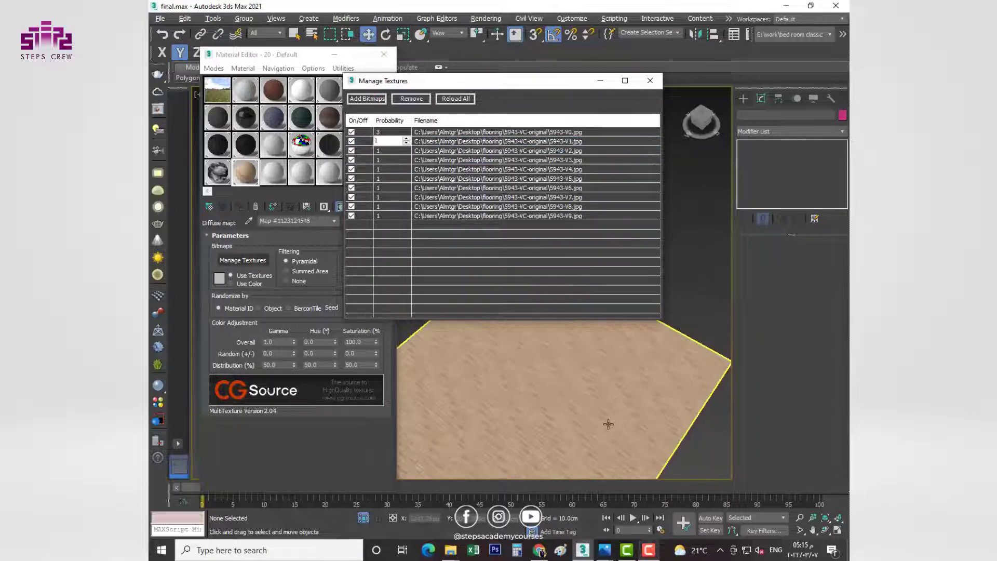
scroll(609, 424, up, 1)
text(3)
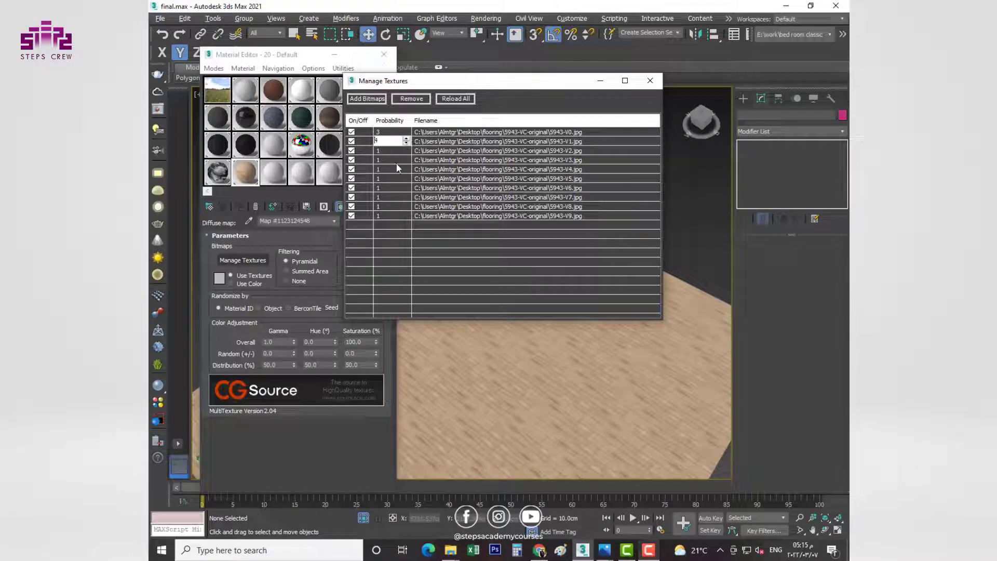
click(398, 151)
text(2)
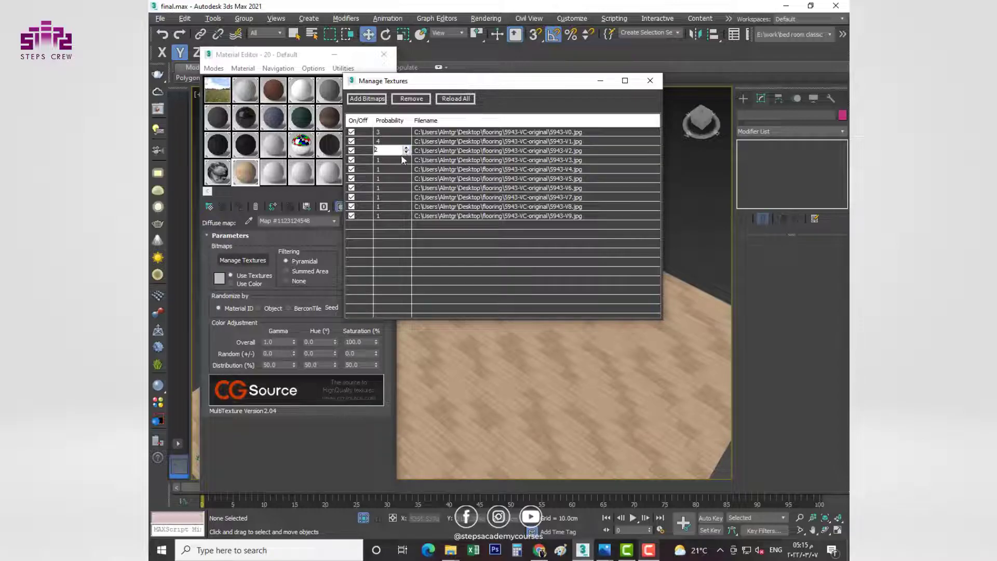
click(400, 161)
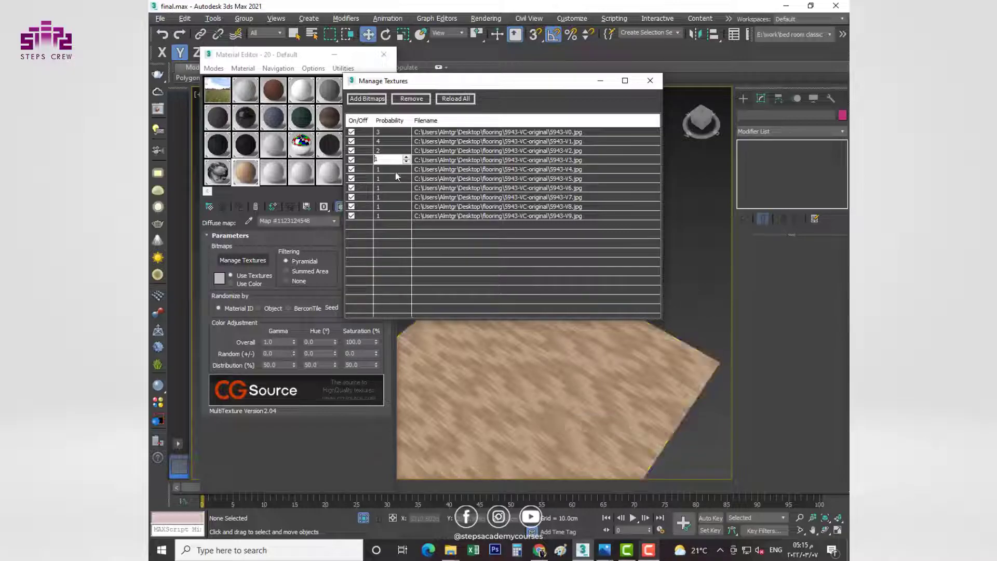
click(391, 150)
click(405, 145)
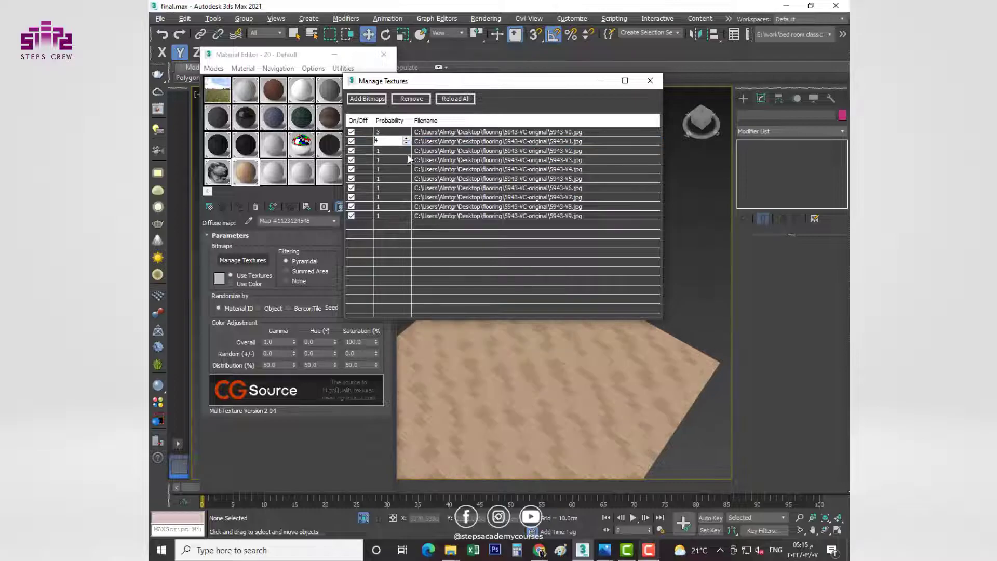
click(391, 133)
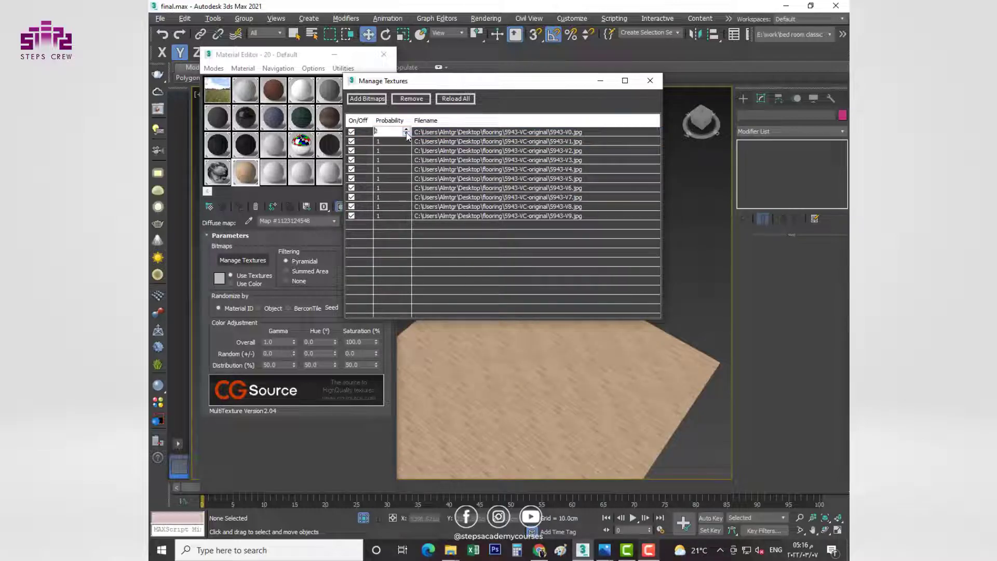
click(392, 242)
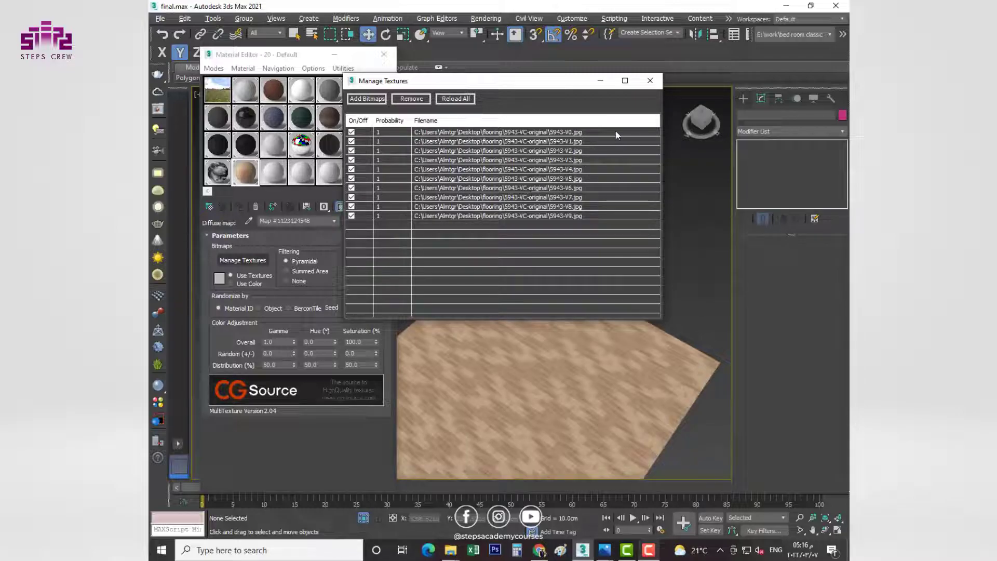
click(650, 81)
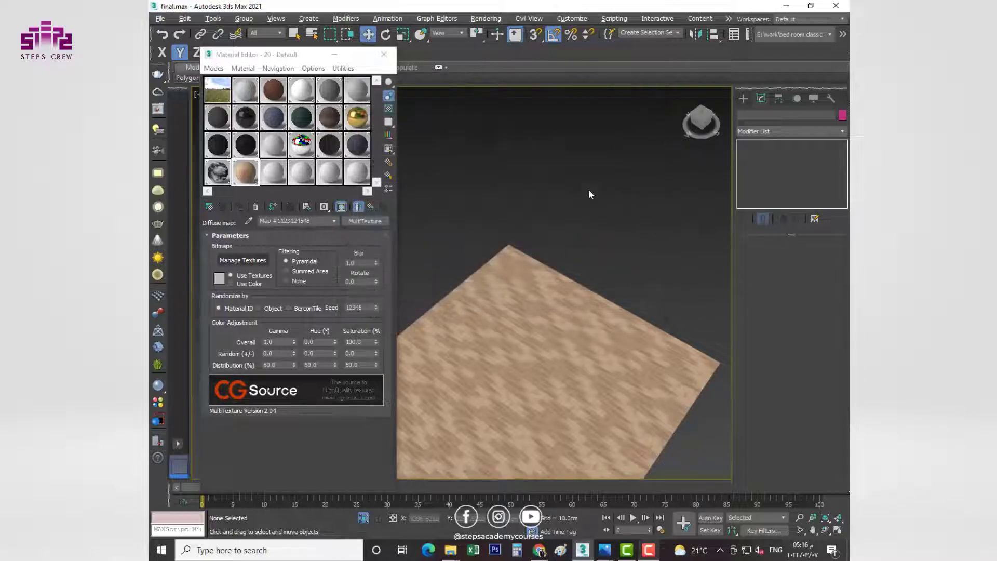
Give the parent floor VRayMtl a dark grey Reflect colour.
click(371, 207)
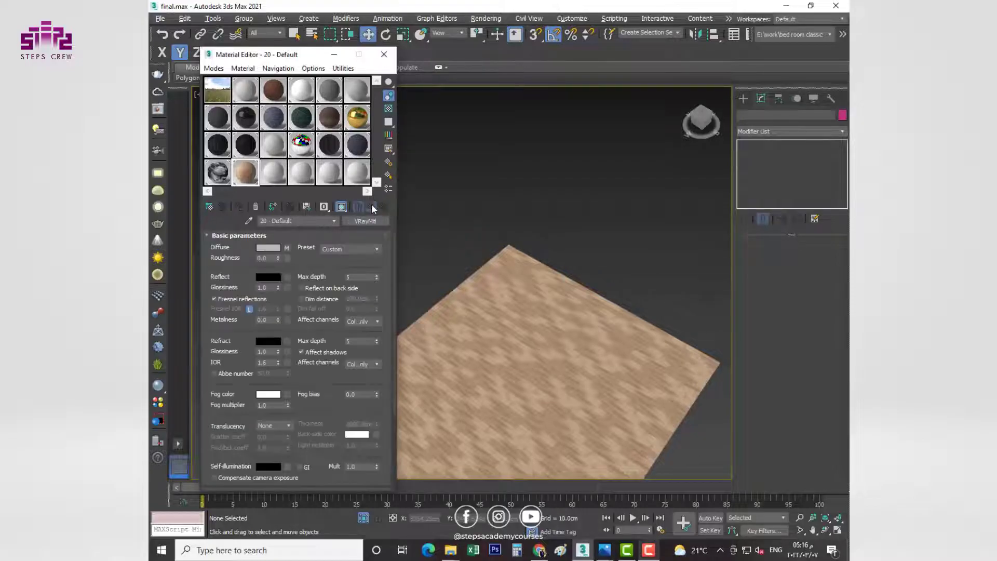
click(270, 278)
click(554, 169)
text(0.65)
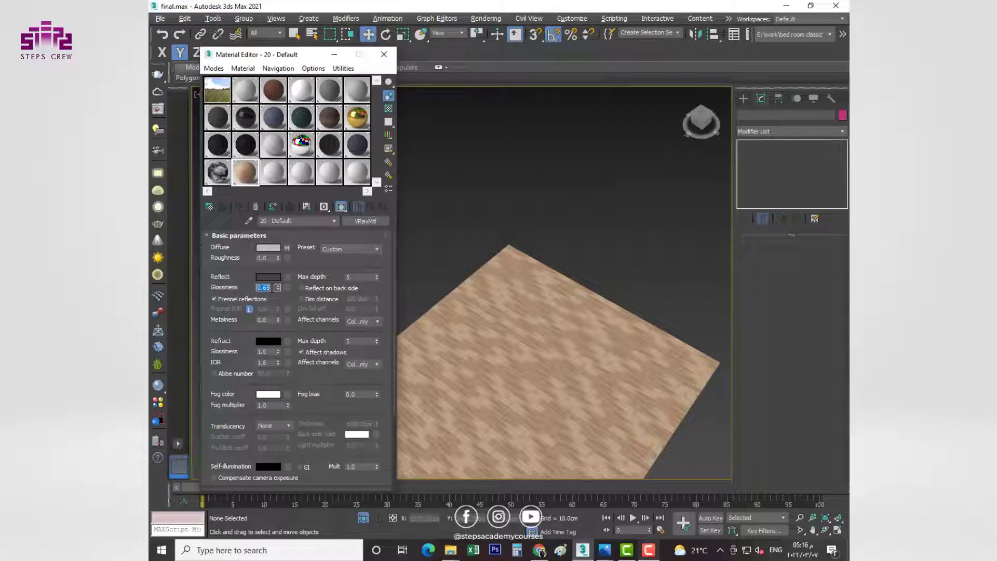
Select the floor plane and bring up the 5943-VC-original folder in File Explorer.
click(500, 456)
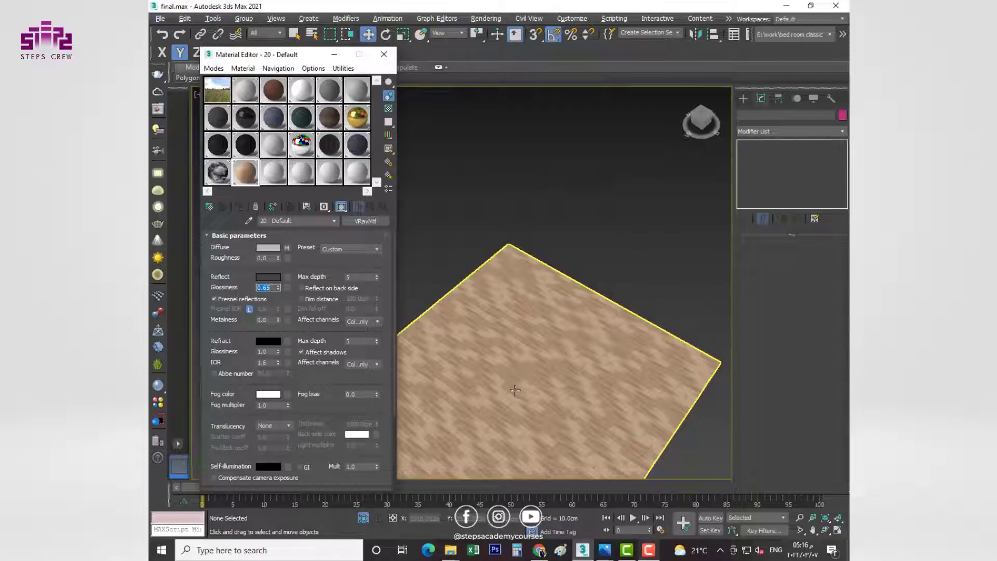
click(449, 550)
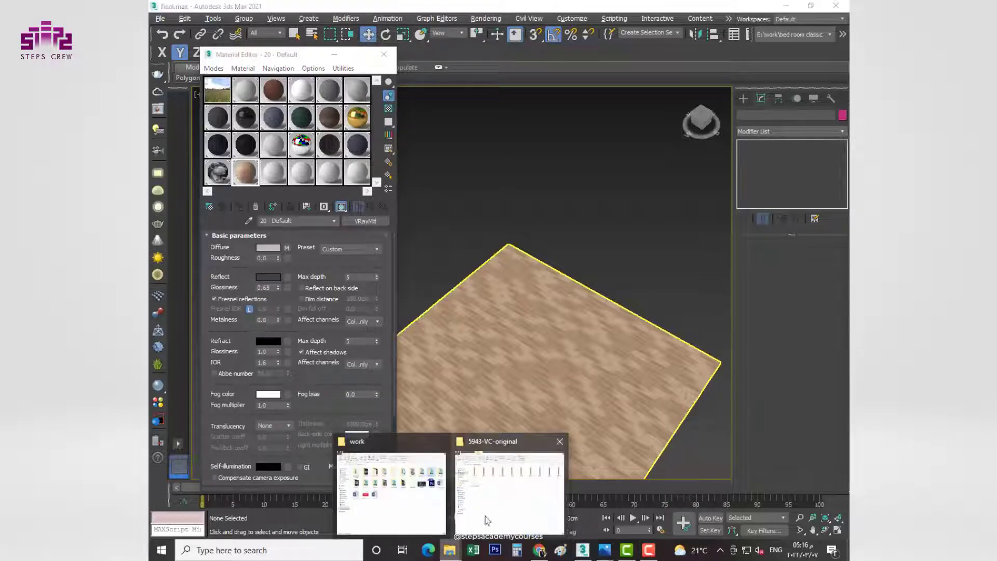
click(487, 520)
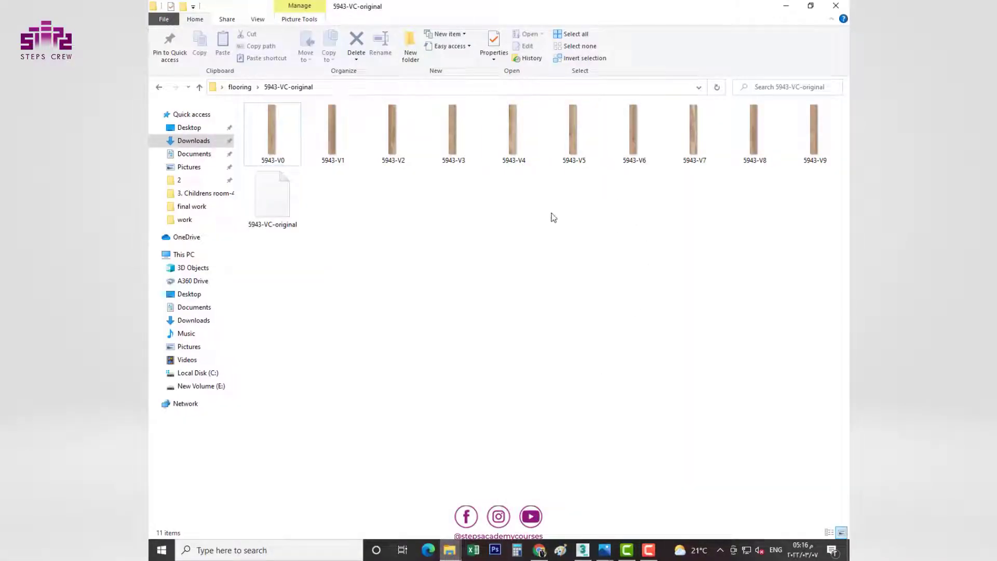
Close the Material Editor and exit isolation to show the whole bedroom.
click(582, 550)
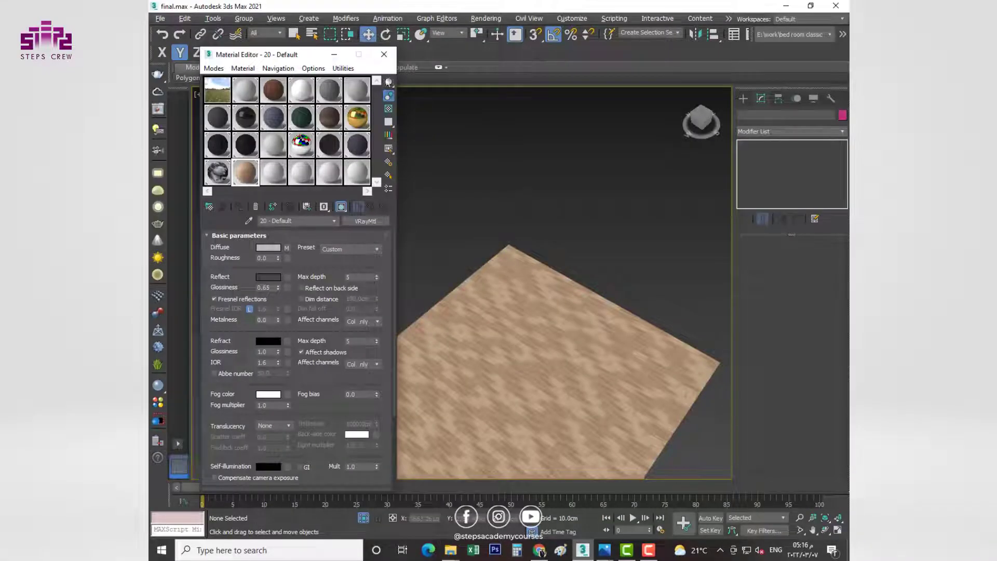
click(384, 54)
scroll(479, 296, down, 3)
scroll(446, 362, up, 2)
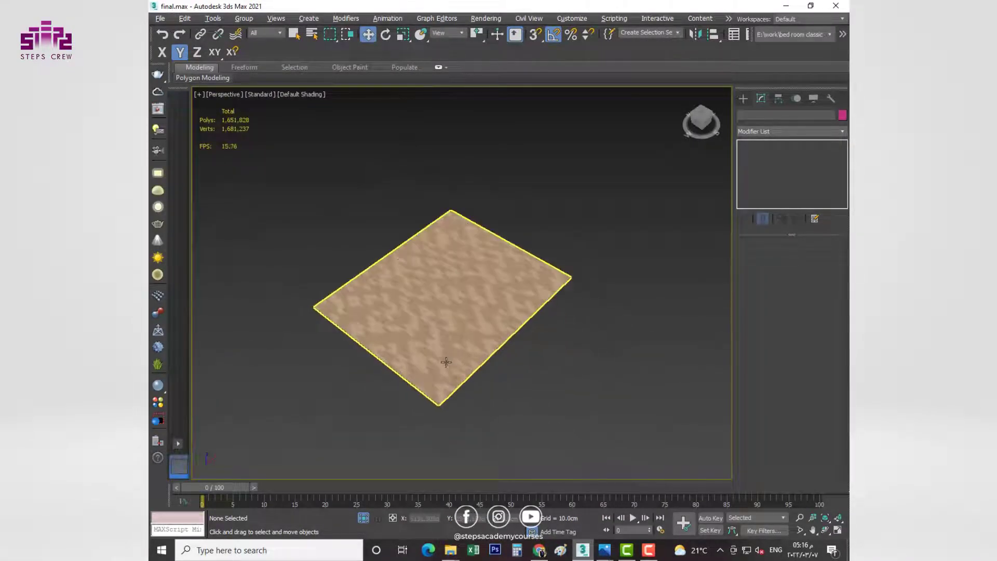
click(363, 518)
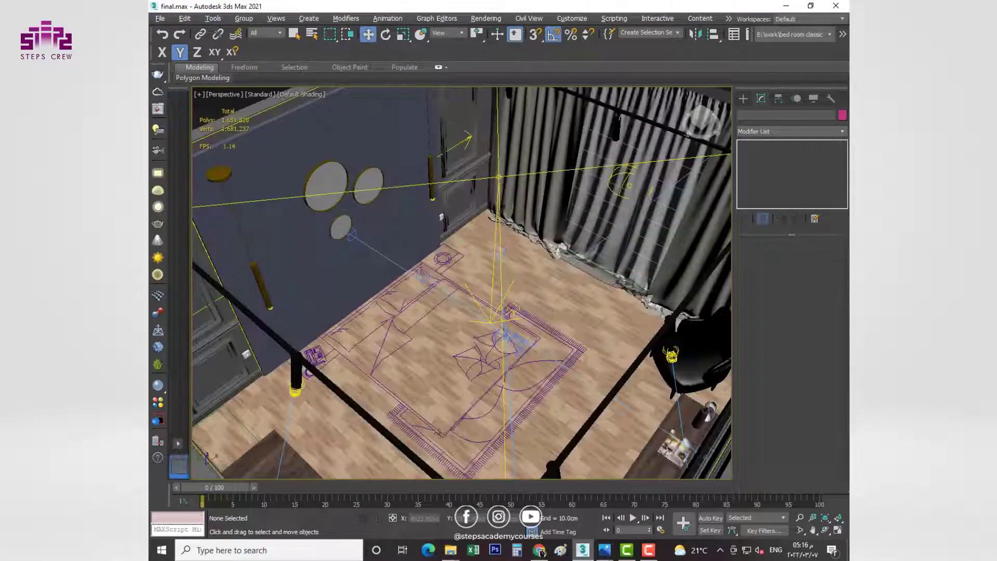
Hide the white ceiling slab and the lower slab.
scroll(487, 338, down, 2)
right_click(487, 338)
click(525, 283)
click(510, 312)
right_click(510, 310)
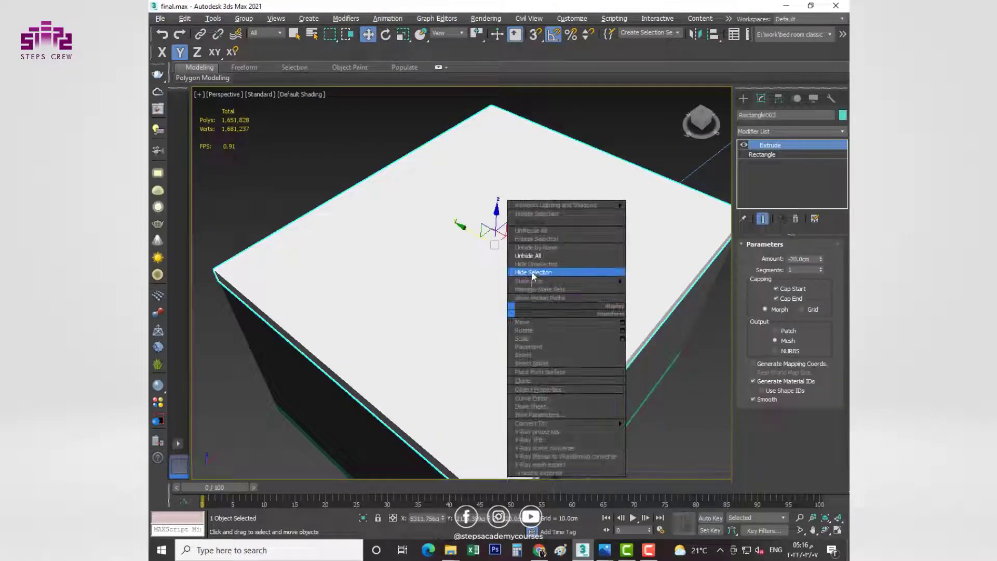
click(533, 273)
right_click(548, 324)
click(571, 286)
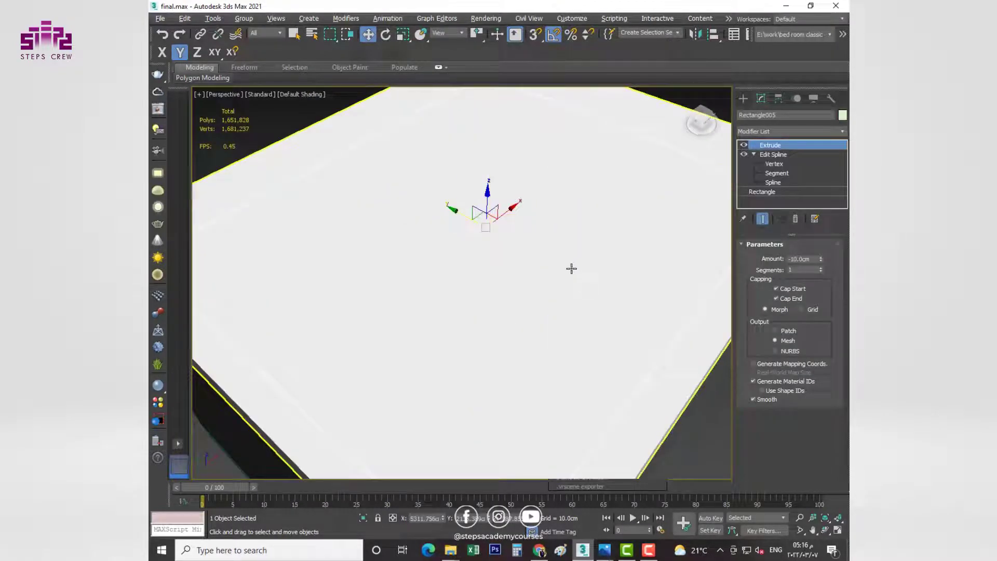
Switch to PhysCamera002, enable safe frame, and render the view with V-Ray.
key(c)
click(483, 196)
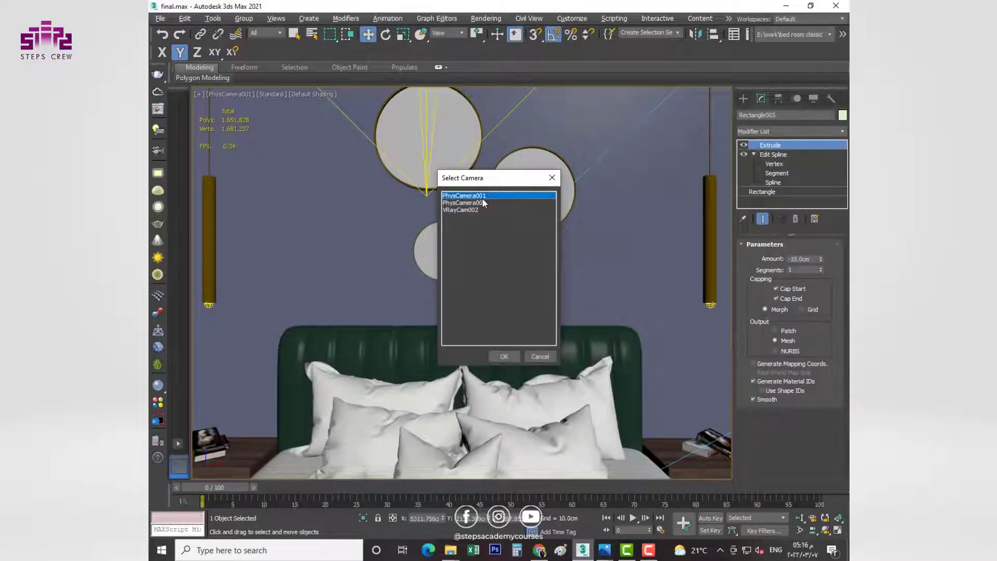
double_click(483, 202)
right_click(439, 366)
click(463, 377)
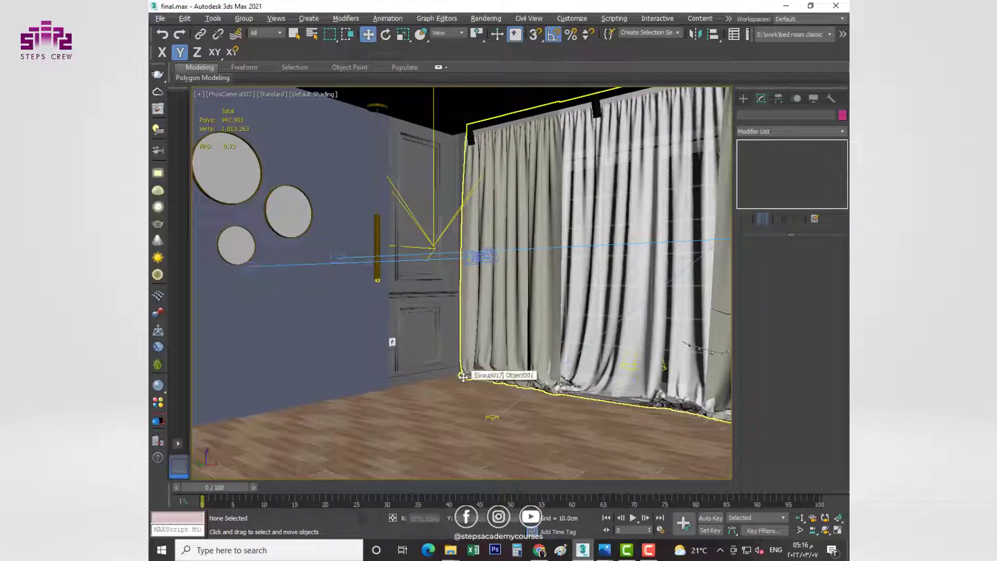
key(shift+f)
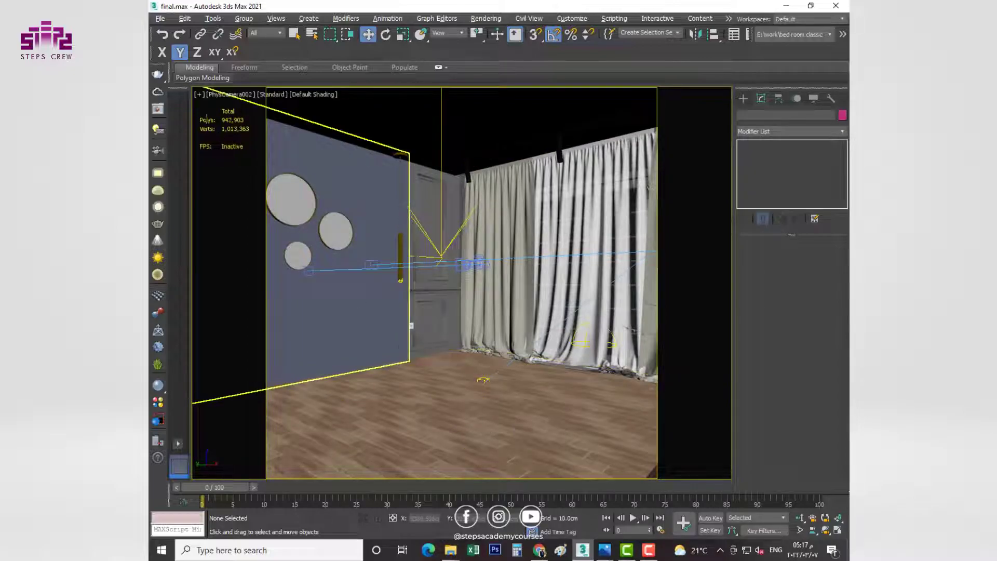
click(509, 386)
key(shift+q)
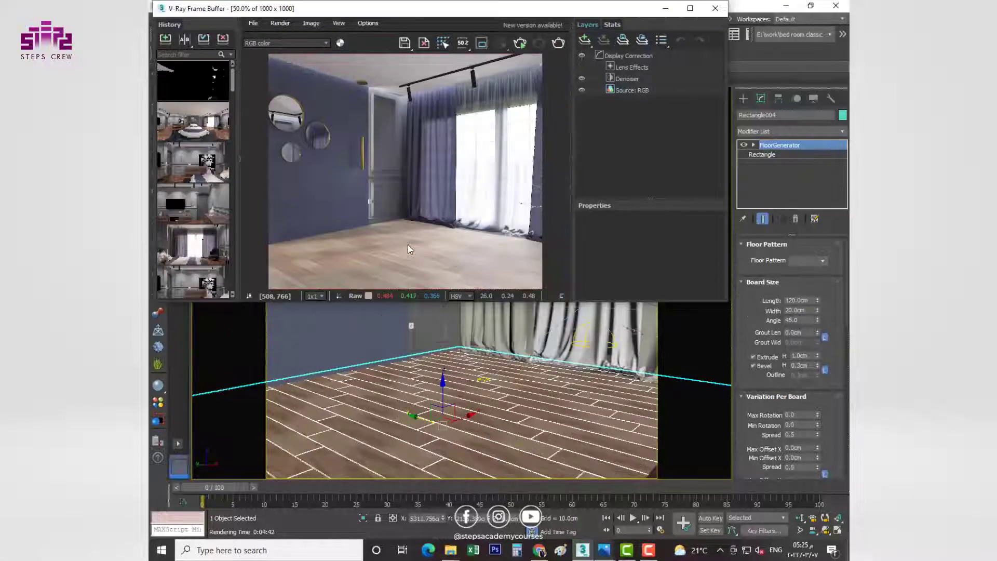
Zoom the V-Ray Frame Buffer image to inspect the floor, then minimize it.
scroll(424, 264, down, 1)
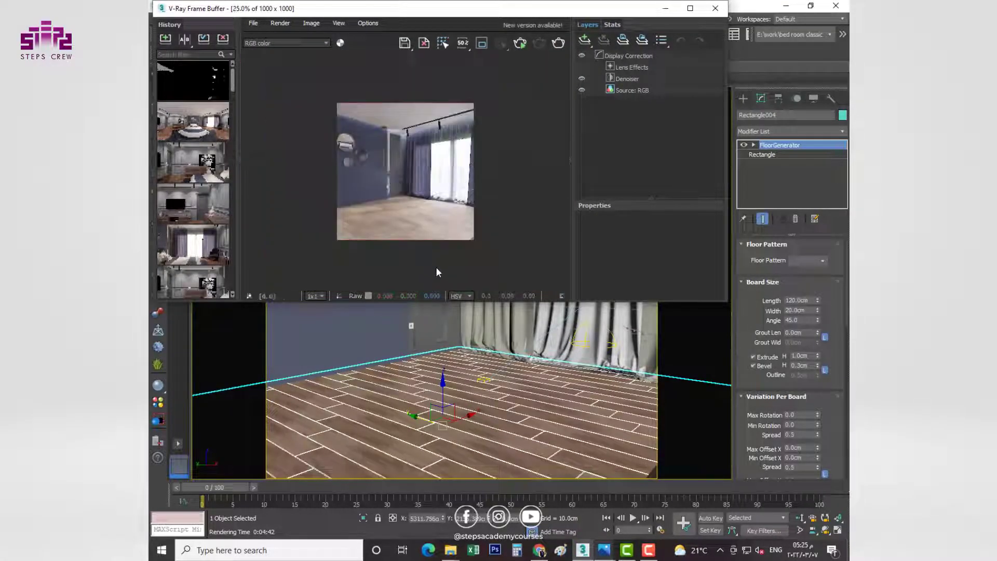
scroll(435, 262, up, 1)
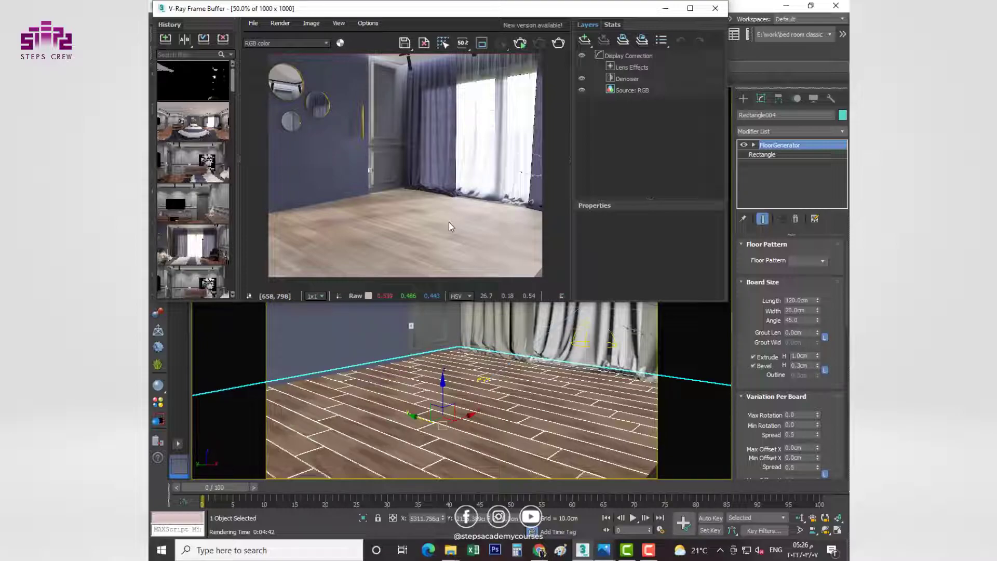
click(667, 9)
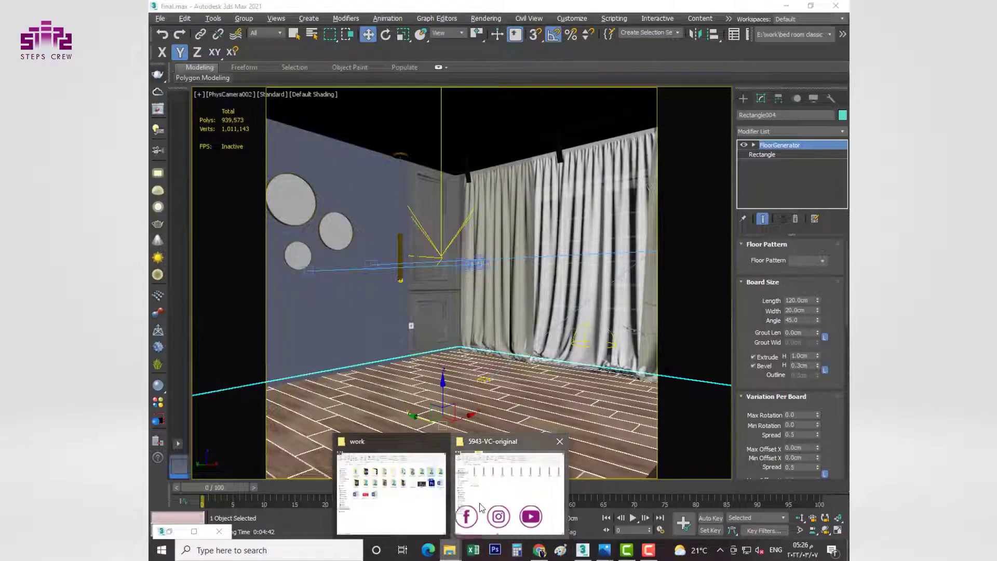
Browse to flooring folder 2's Lincoln nut textures in File Explorer, then return to 3ds Max.
click(479, 506)
click(157, 87)
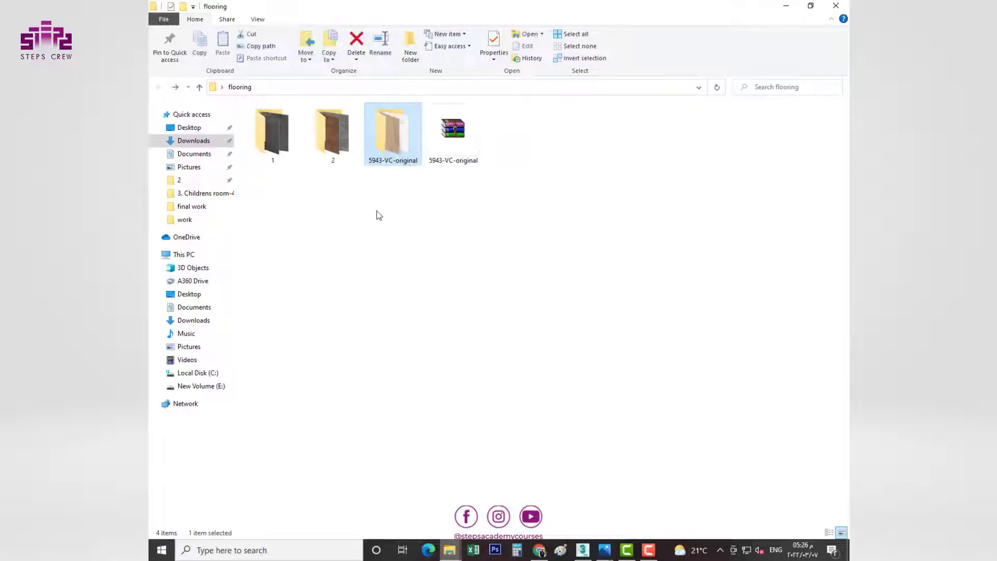
double_click(348, 149)
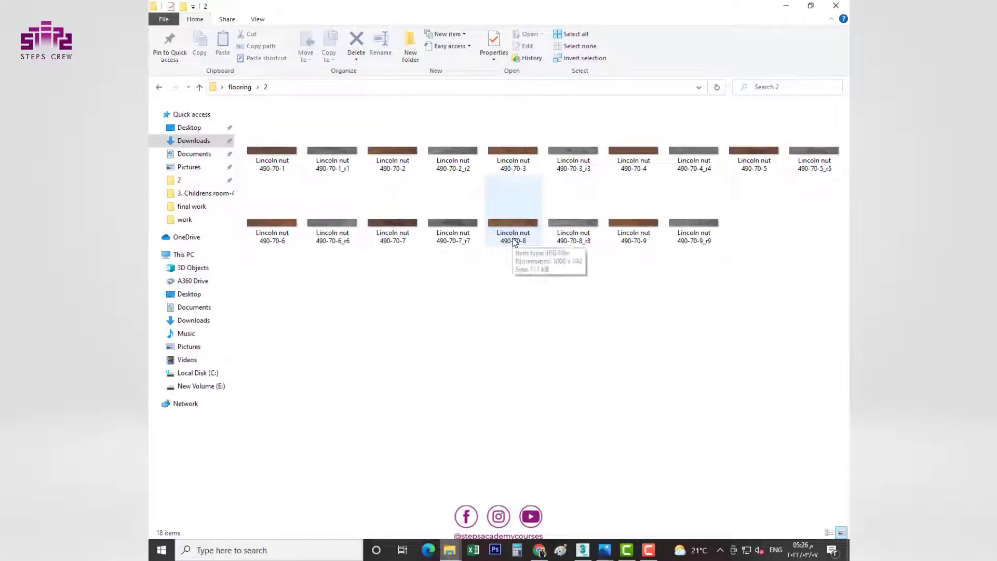
mouse_move(512, 233)
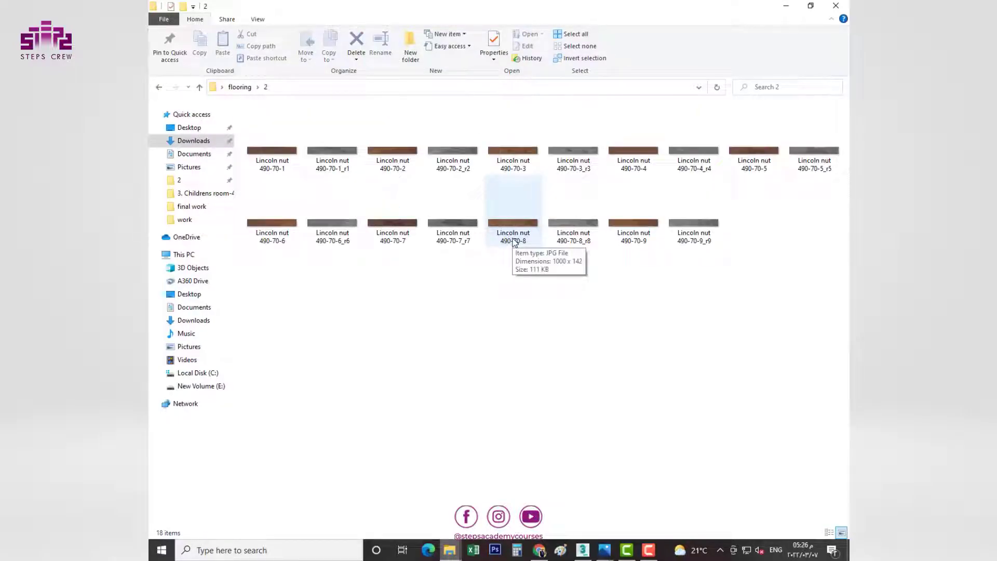
click(582, 550)
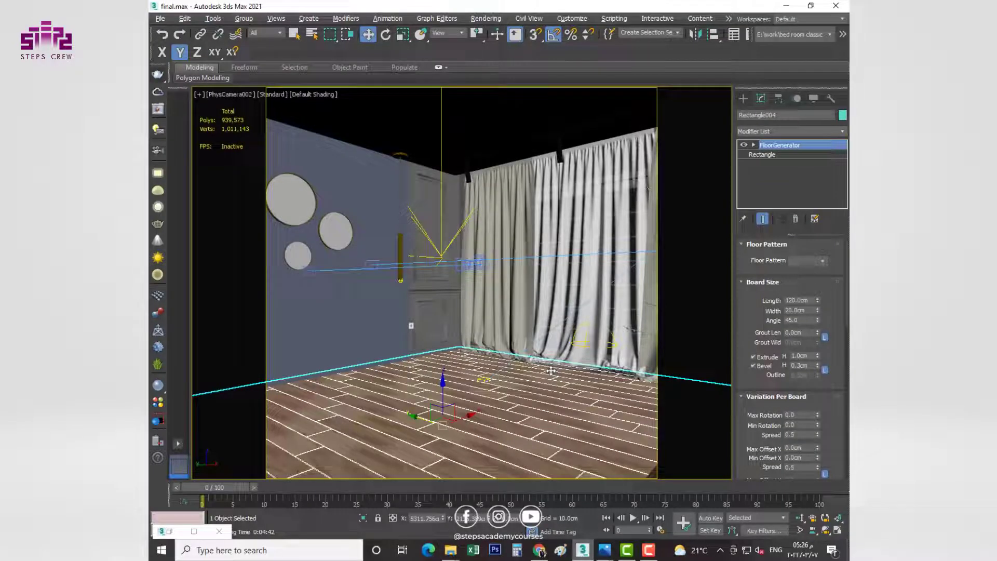
In the Material Editor, replace the floor material with a fresh VRayMtl.
key(m)
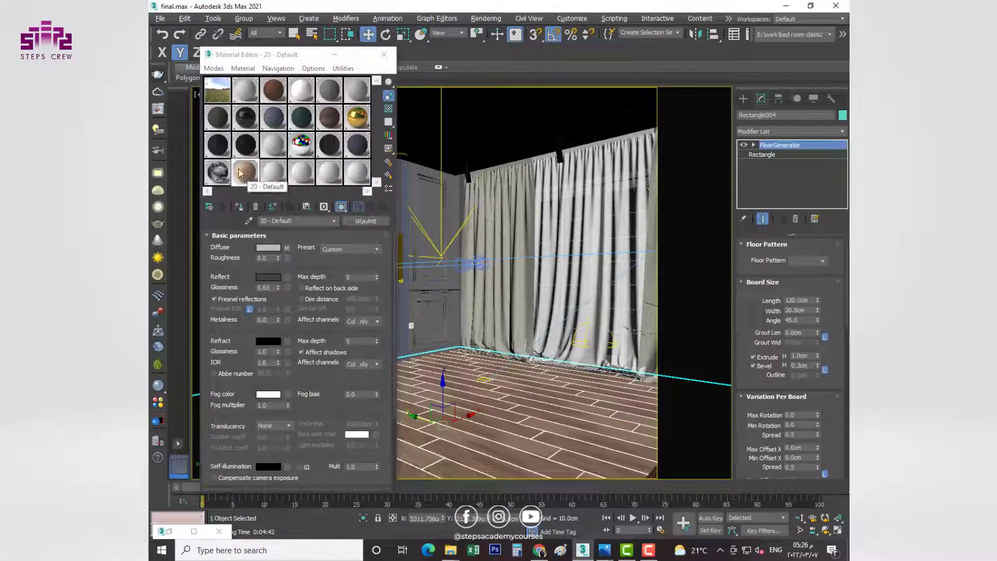
click(367, 222)
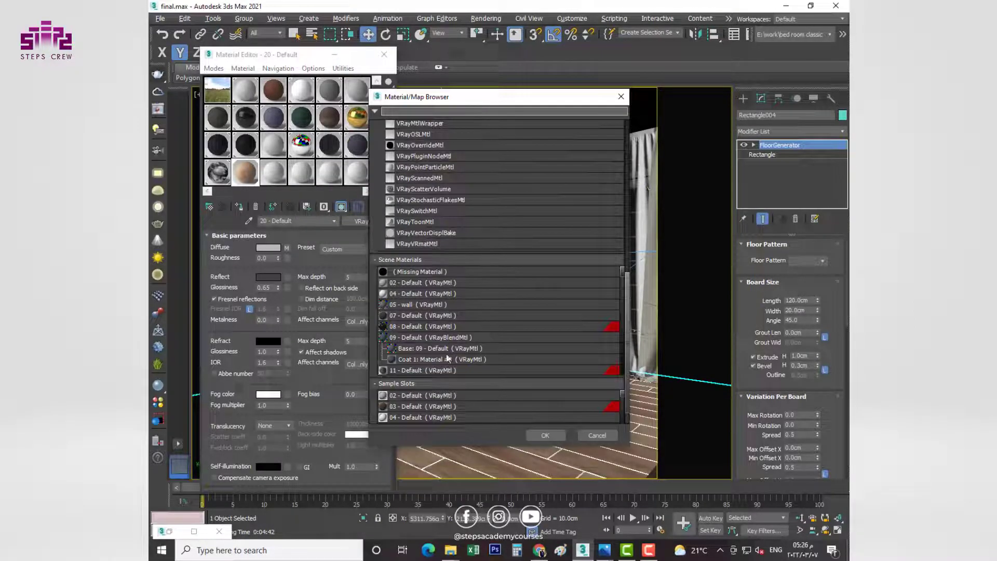
scroll(445, 193, up, 2)
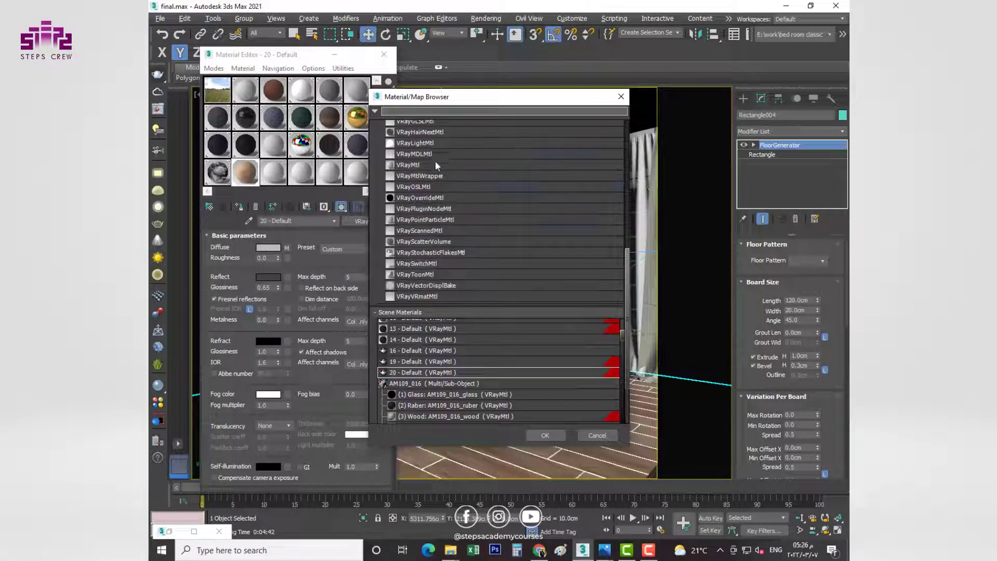
scroll(435, 171, up, 2)
double_click(416, 205)
Put a MultiTexture map in the new VRayMtl's Diffuse slot.
click(287, 247)
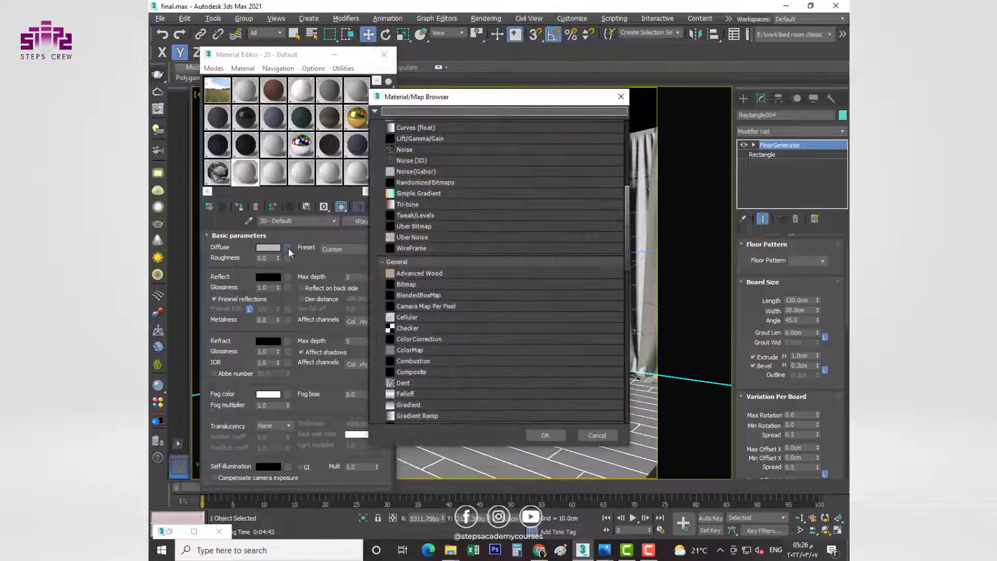
scroll(440, 264, down, 1)
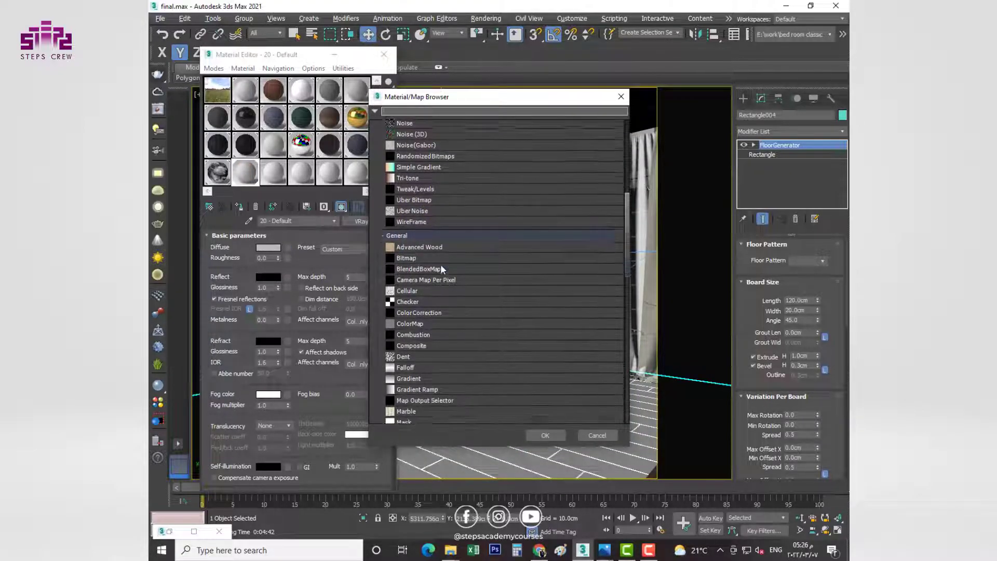
scroll(439, 281, down, 1)
scroll(439, 284, down, 1)
double_click(422, 392)
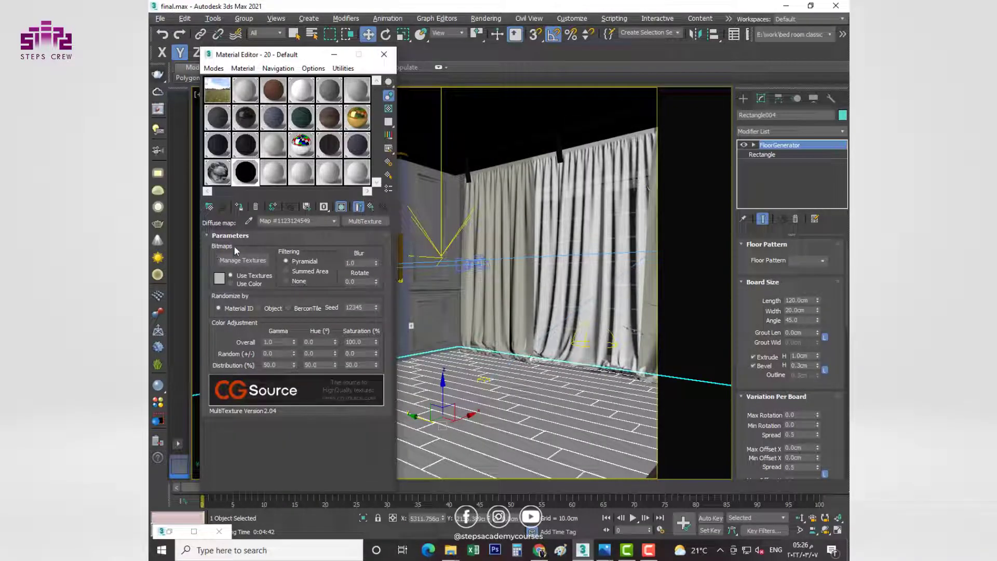
Start adding bitmaps to the MultiTexture from flooring subfolder 2.
click(247, 259)
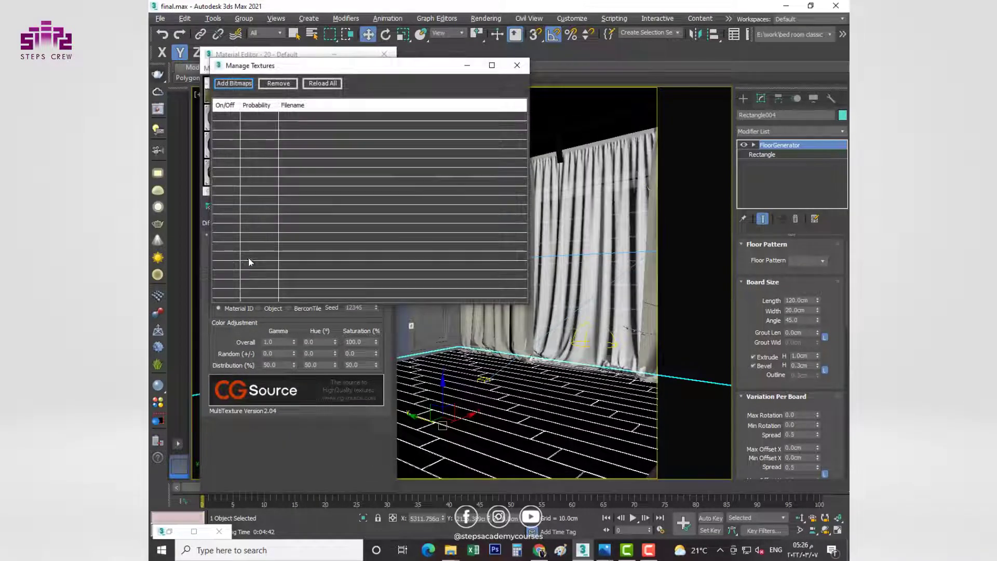
click(244, 85)
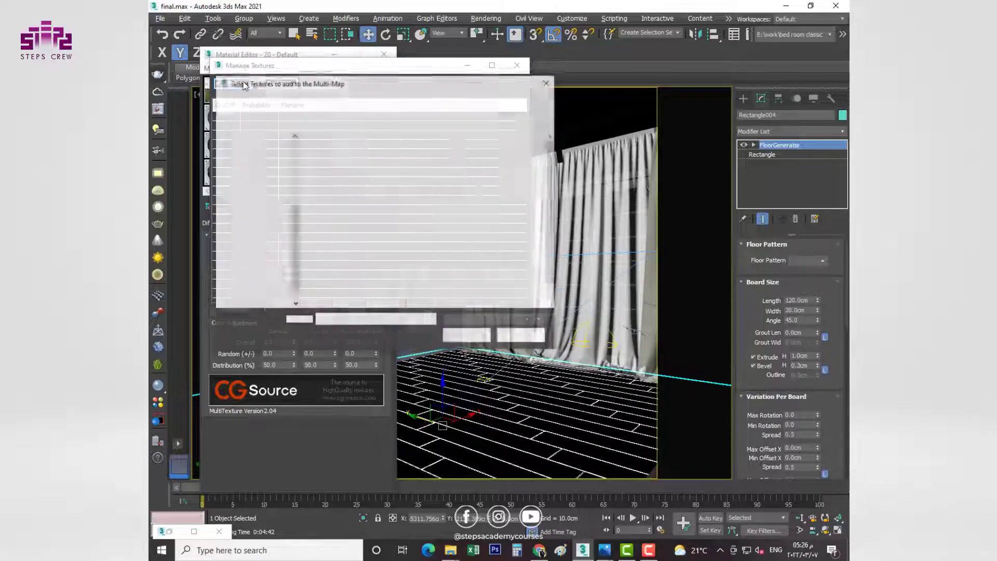
click(266, 102)
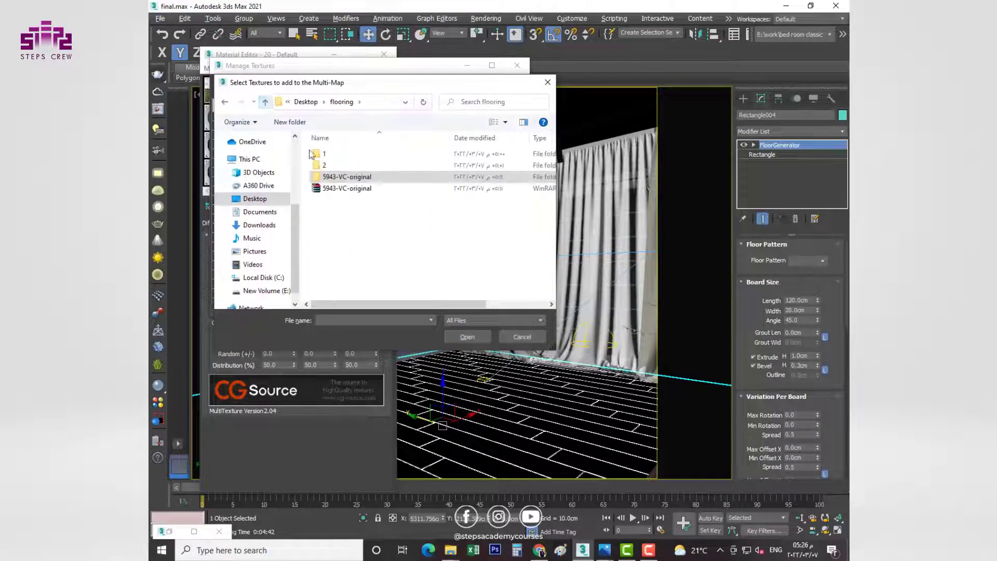
double_click(314, 155)
Load the nine Lincoln nut 490-70-1 to 490-70-9 textures and close the texture list.
ctrl+click(338, 171)
ctrl+click(456, 172)
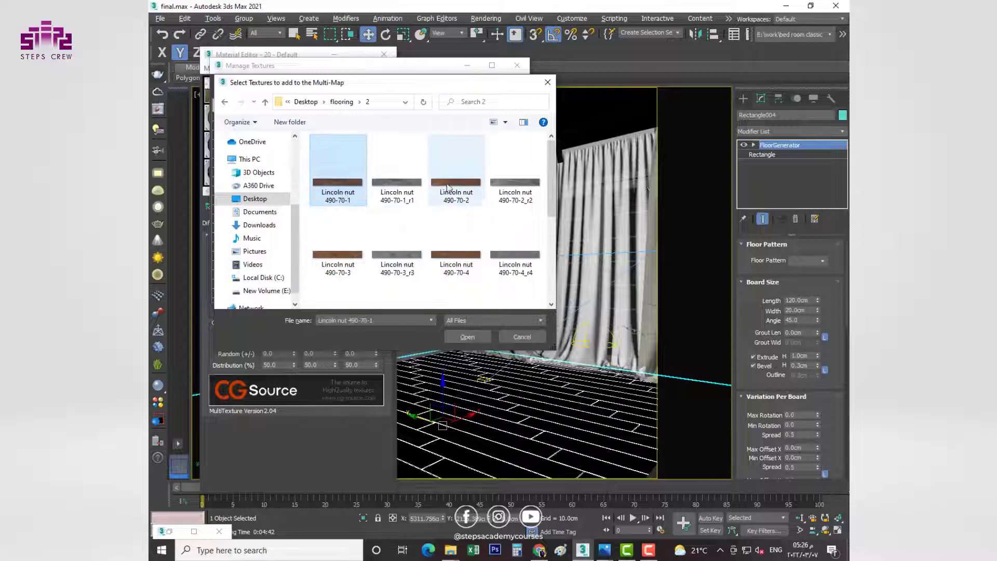
ctrl+click(337, 244)
ctrl+click(456, 244)
scroll(434, 250, down, 2)
ctrl+click(456, 224)
ctrl+click(353, 283)
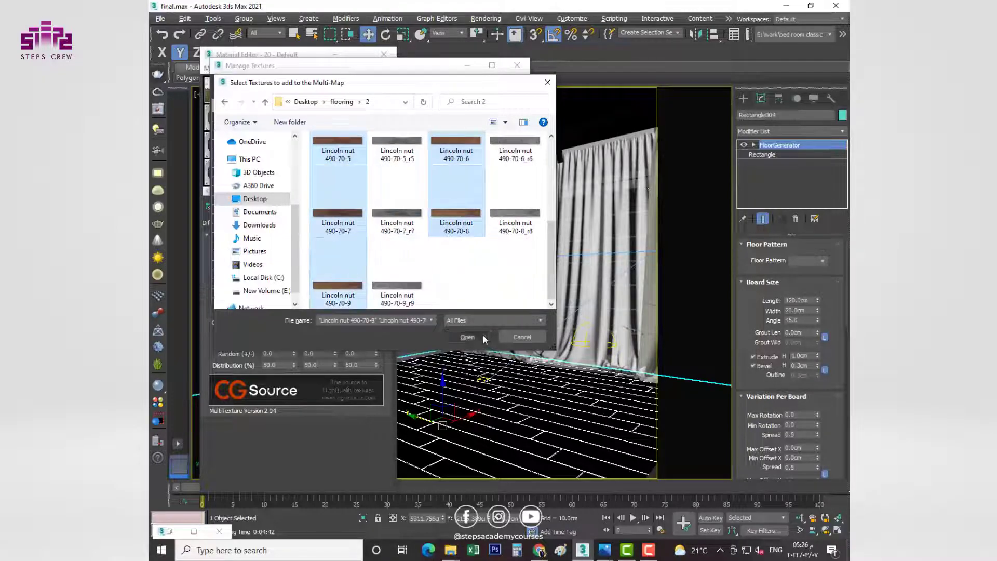
click(482, 334)
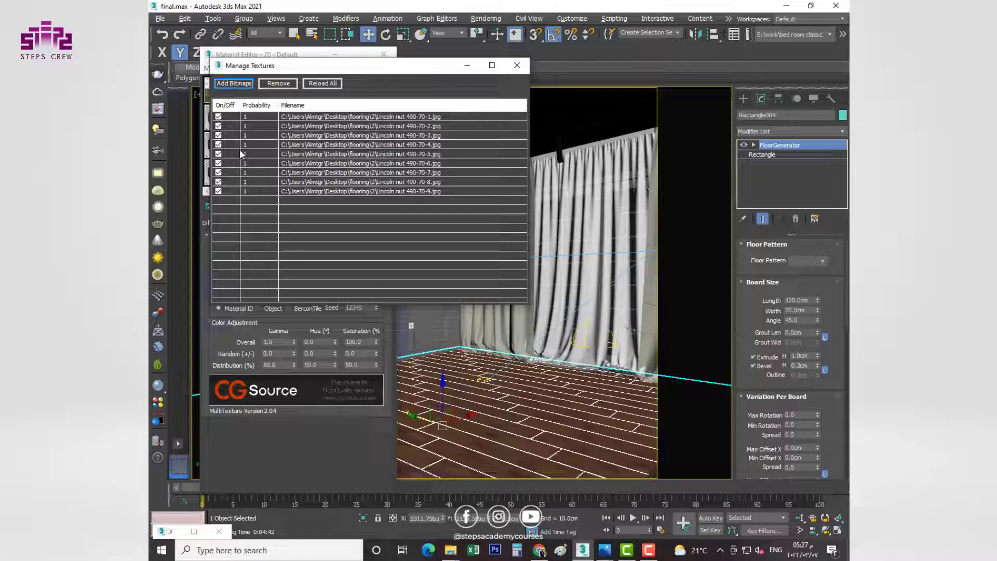
click(518, 65)
click(372, 208)
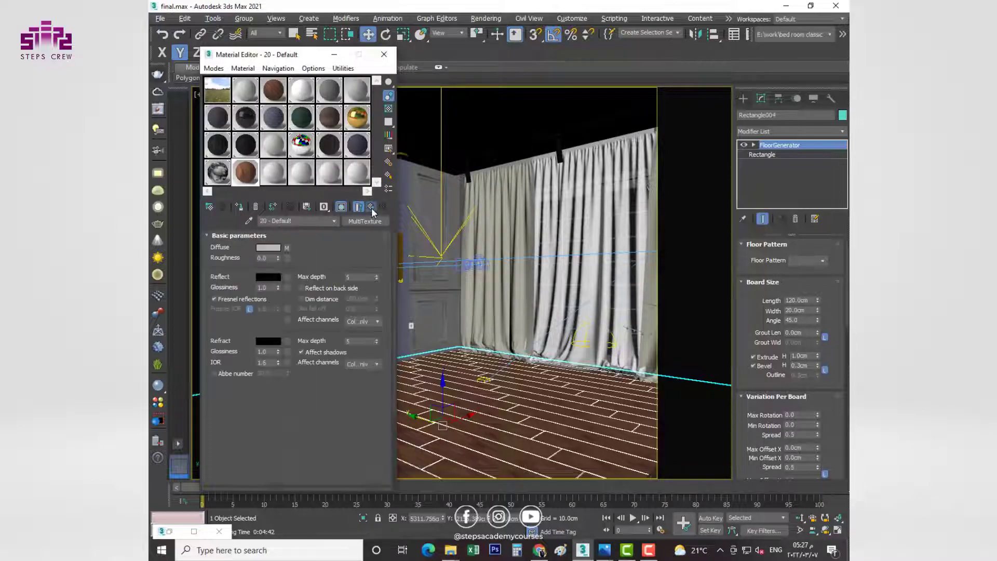
Set the floor material's Reflect colour to grey.
click(275, 282)
drag(499, 148, 551, 148)
click(545, 167)
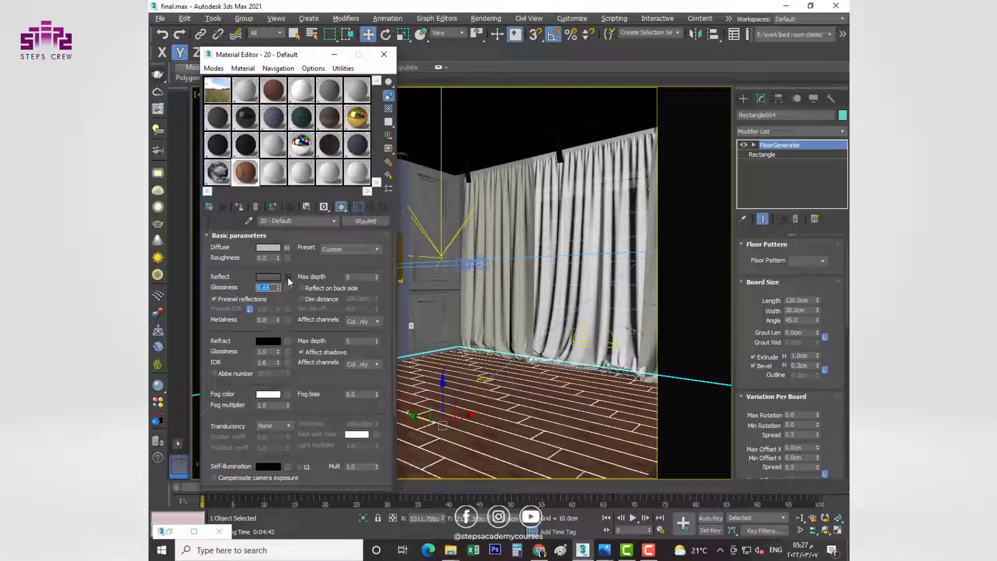
Put a MultiTexture map in the Reflect slot and start adding bitmaps to it.
click(288, 277)
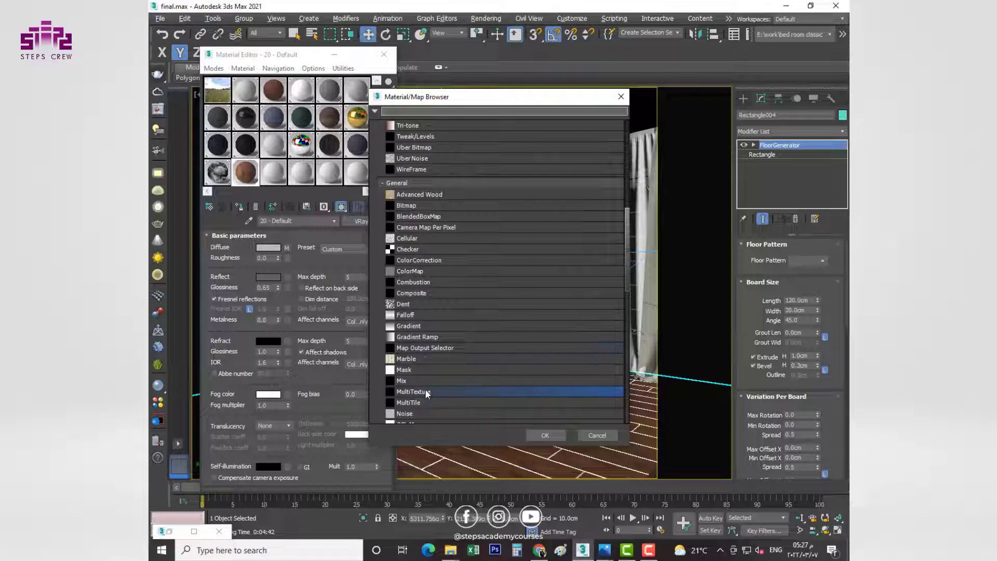
double_click(425, 392)
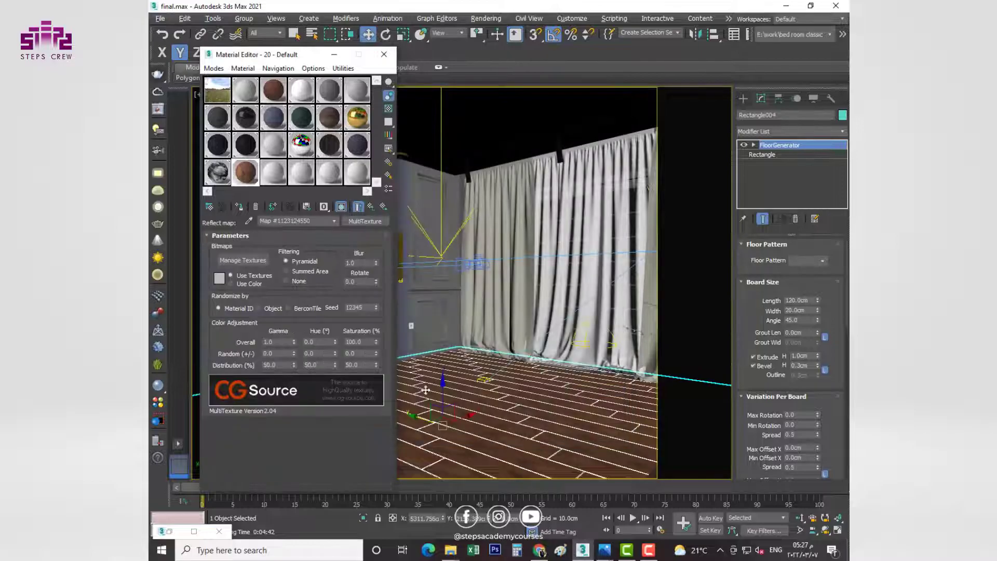
click(247, 260)
click(266, 112)
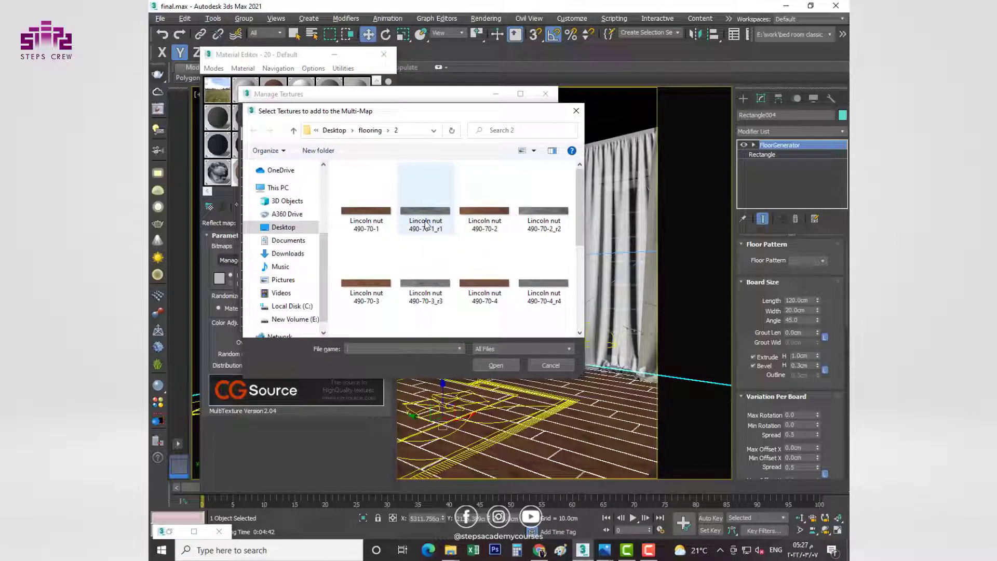
mouse_move(426, 217)
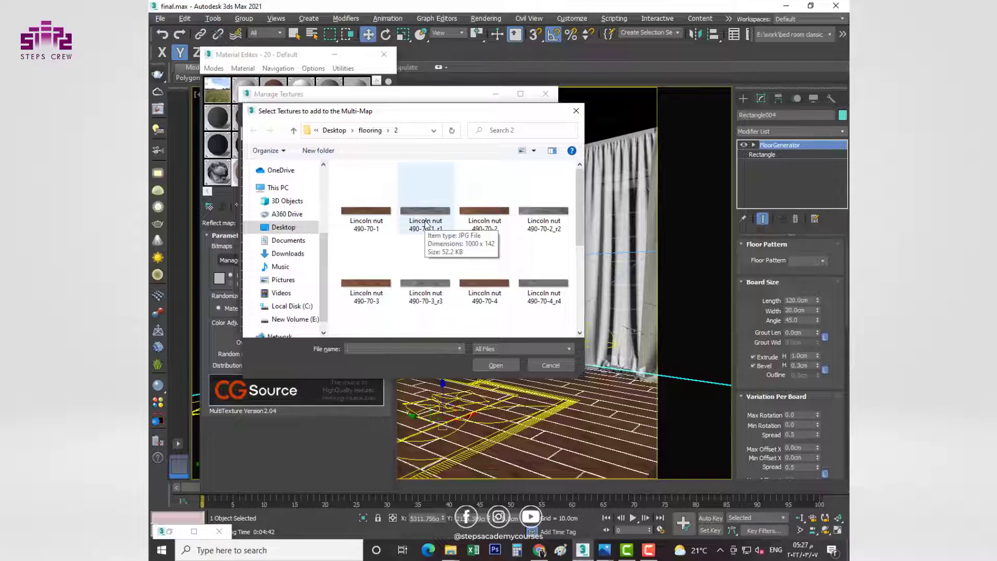
Load the nine Lincoln nut 490-70 _r1 to _r9 reflection textures and close the list.
ctrl+click(425, 218)
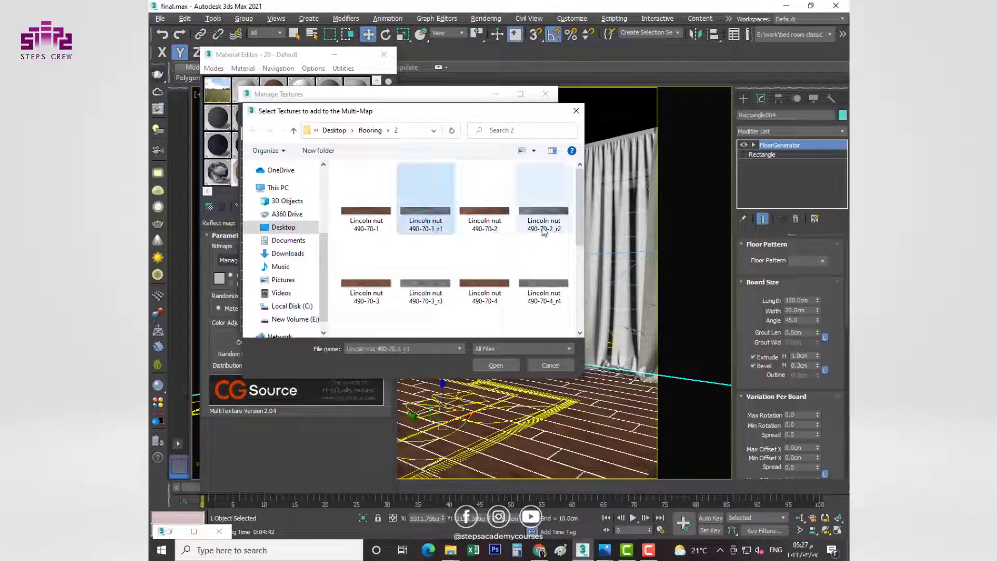
ctrl+click(543, 218)
ctrl+click(425, 290)
ctrl+click(544, 291)
scroll(468, 290, down, 2)
ctrl+click(543, 249)
ctrl+click(427, 315)
ctrl+click(543, 315)
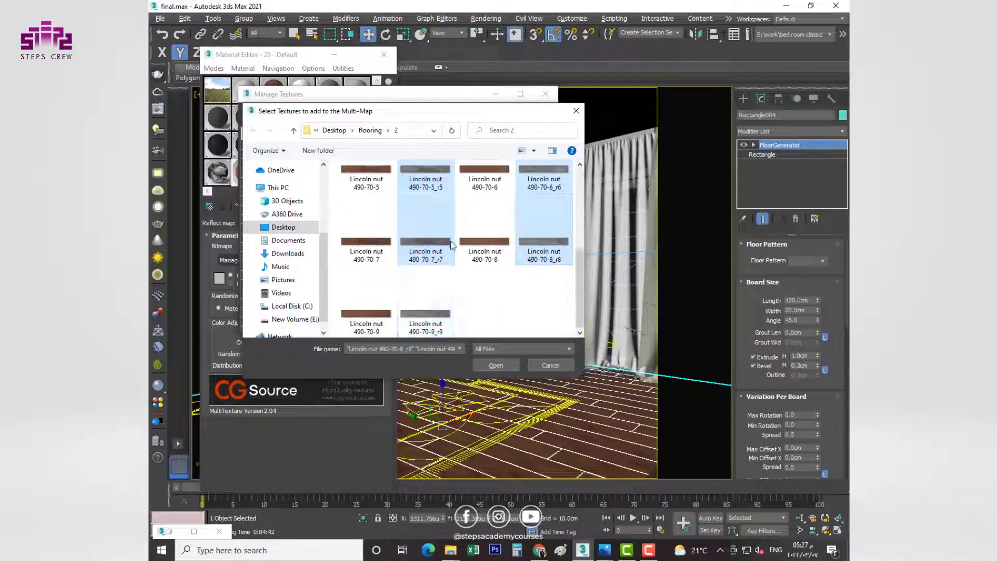
click(494, 365)
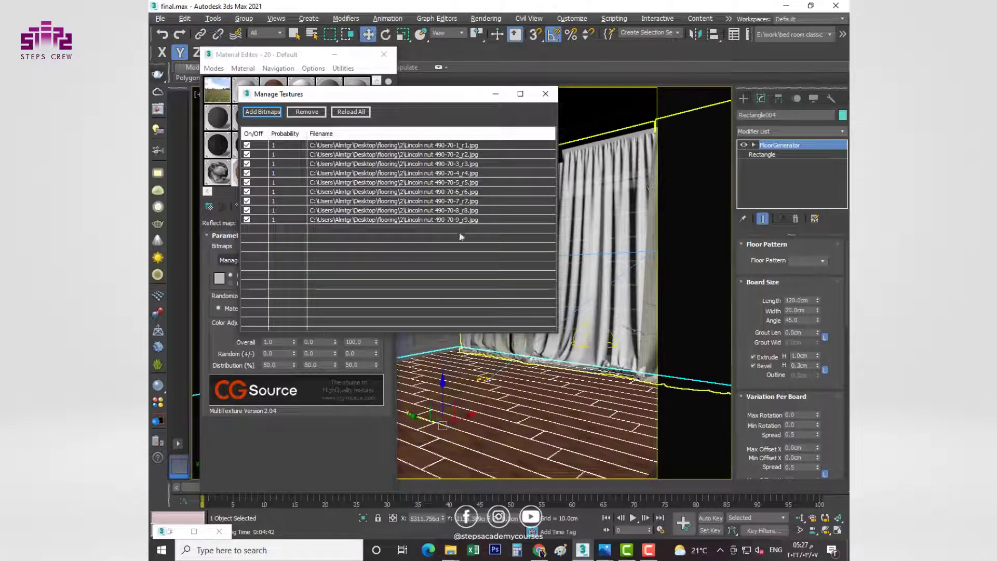
click(546, 94)
click(371, 208)
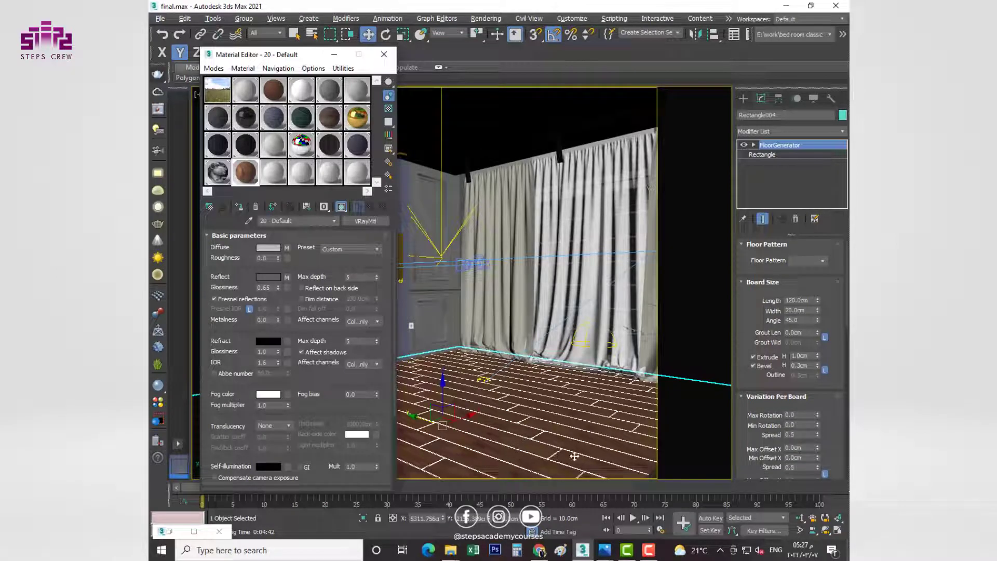
Change the FloorGenerator board length from 120 to 80 cm, then render the bedroom in V-Ray.
double_click(800, 300)
text(80)
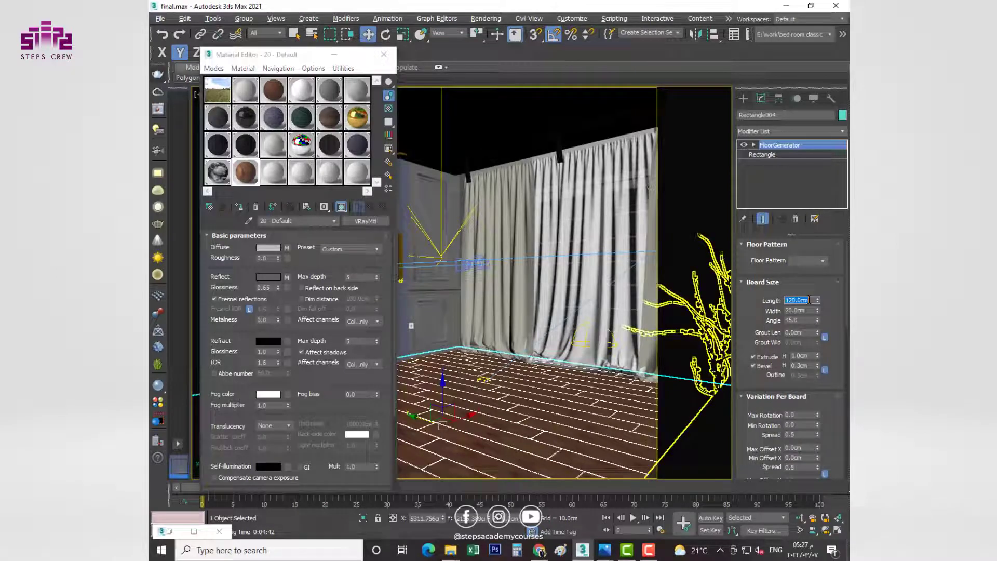
key(Return)
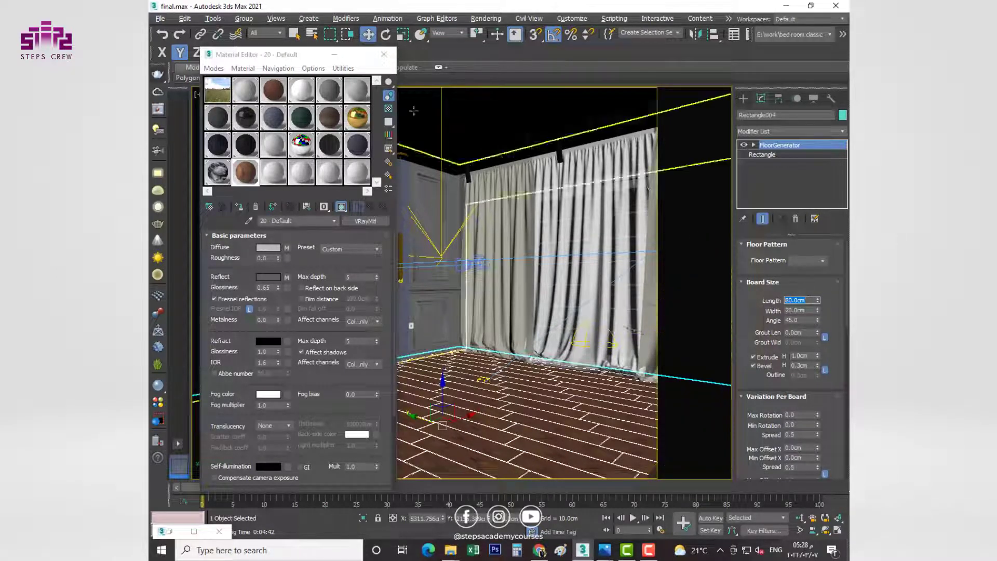
click(384, 54)
key(shift+q)
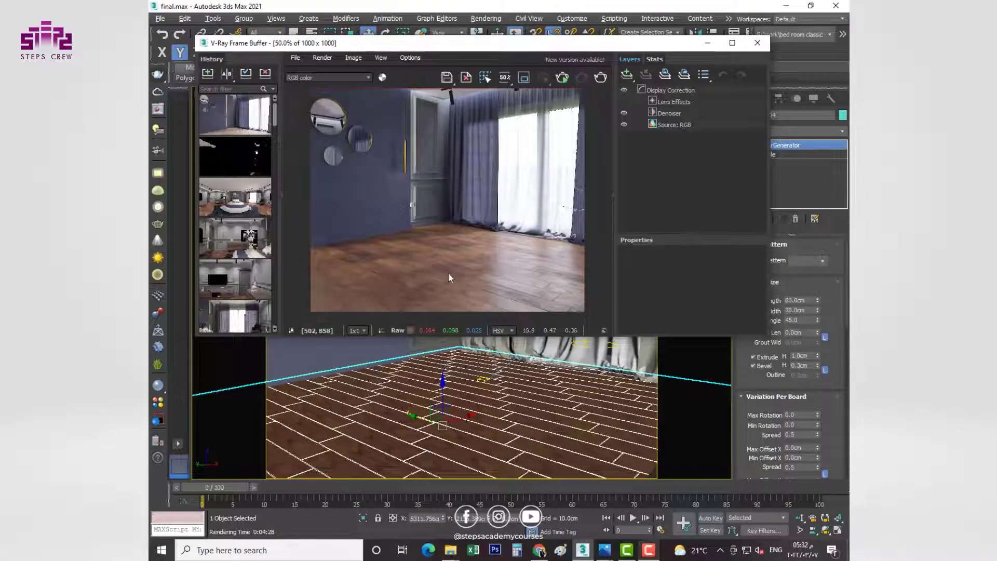
scroll(447, 272, up, 2)
scroll(499, 259, down, 2)
scroll(541, 307, up, 2)
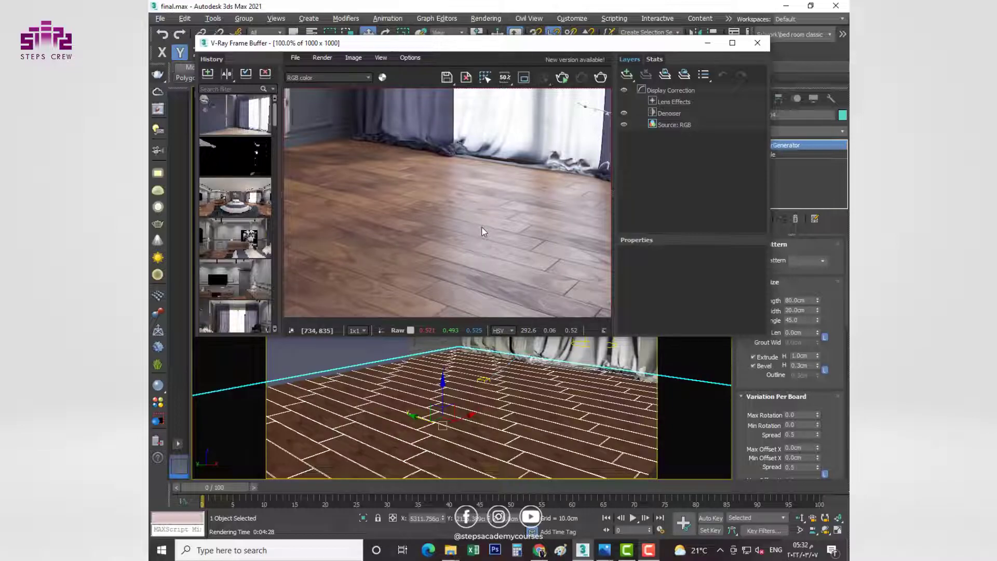
scroll(463, 231, down, 2)
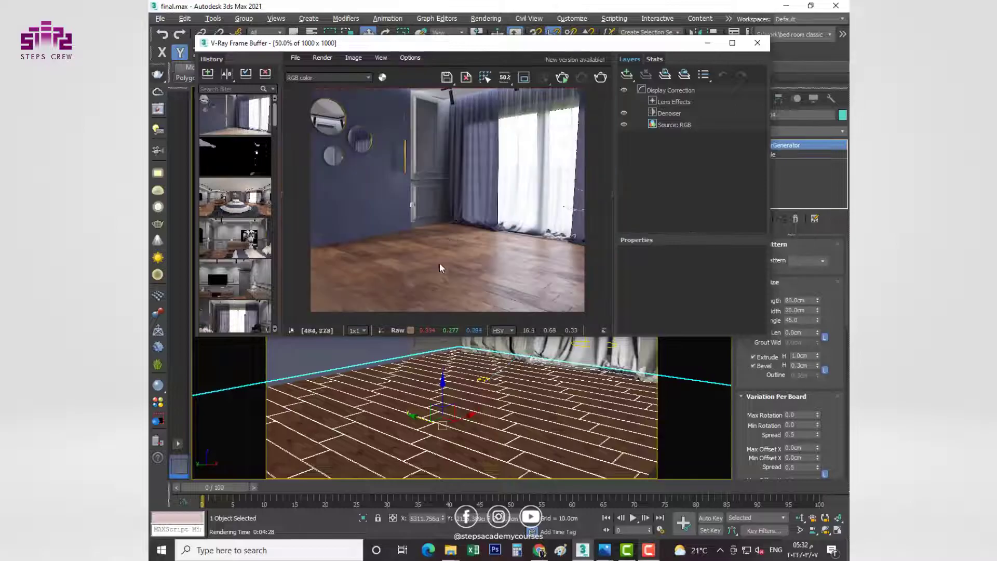
scroll(484, 295, up, 2)
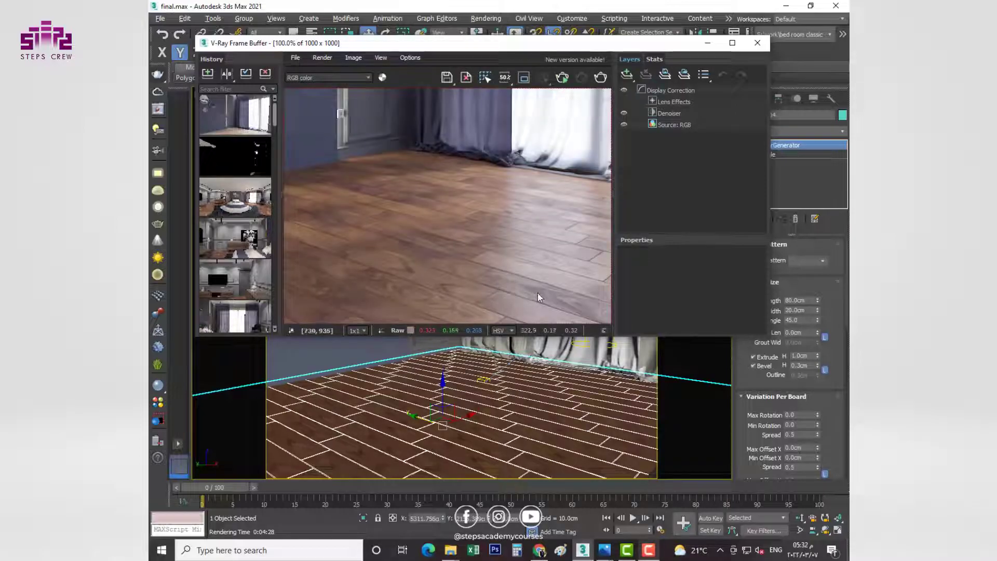
scroll(513, 289, up, 2)
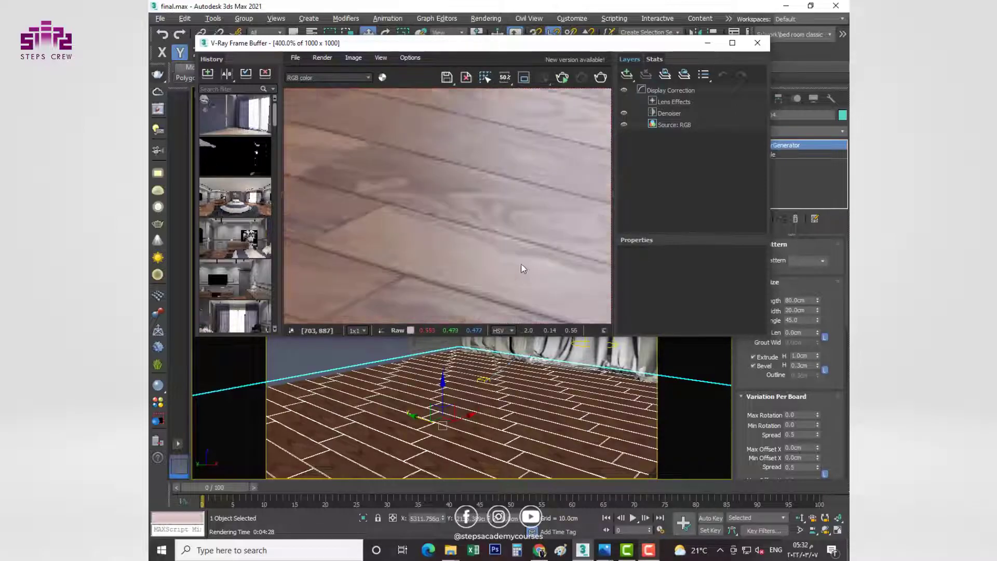
scroll(500, 244, down, 1)
scroll(483, 247, down, 1)
scroll(470, 250, down, 1)
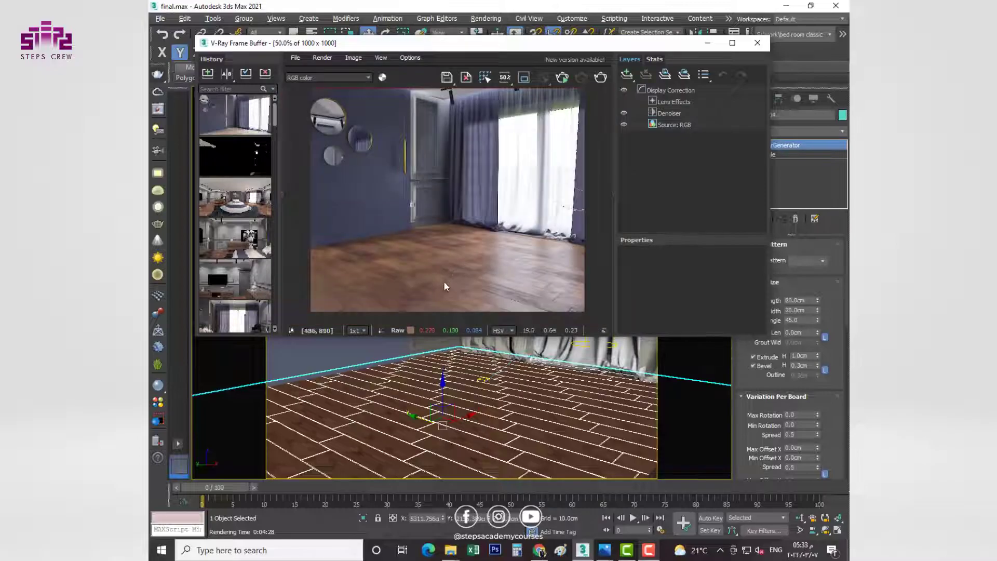
scroll(444, 281, up, 1)
scroll(441, 287, down, 1)
scroll(412, 293, up, 1)
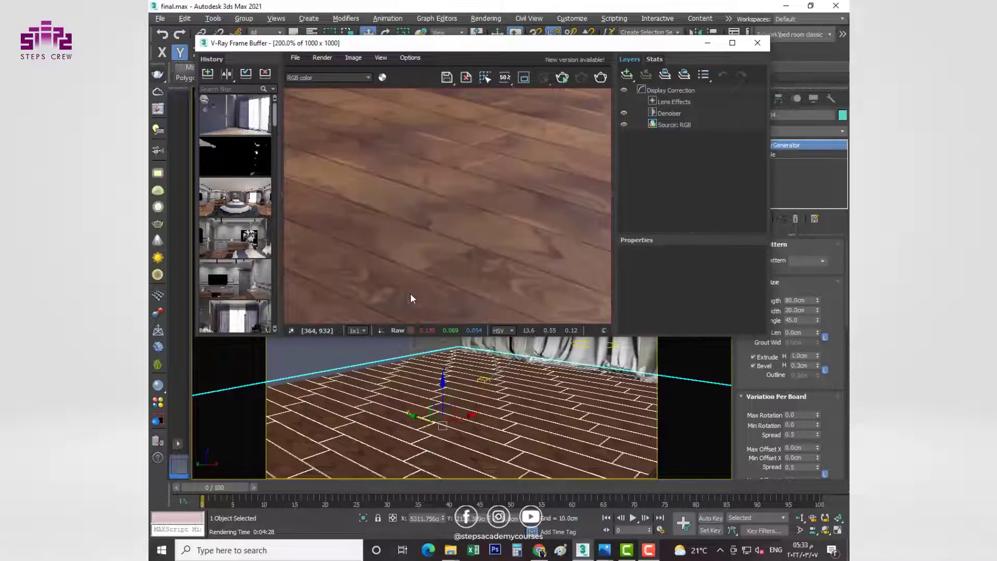
scroll(416, 280, up, 1)
scroll(421, 275, down, 2)
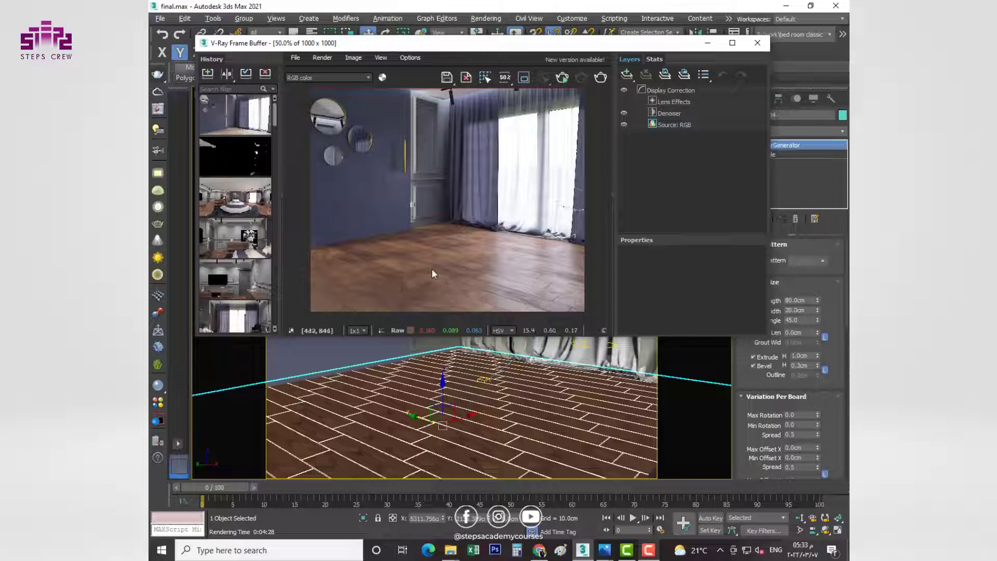